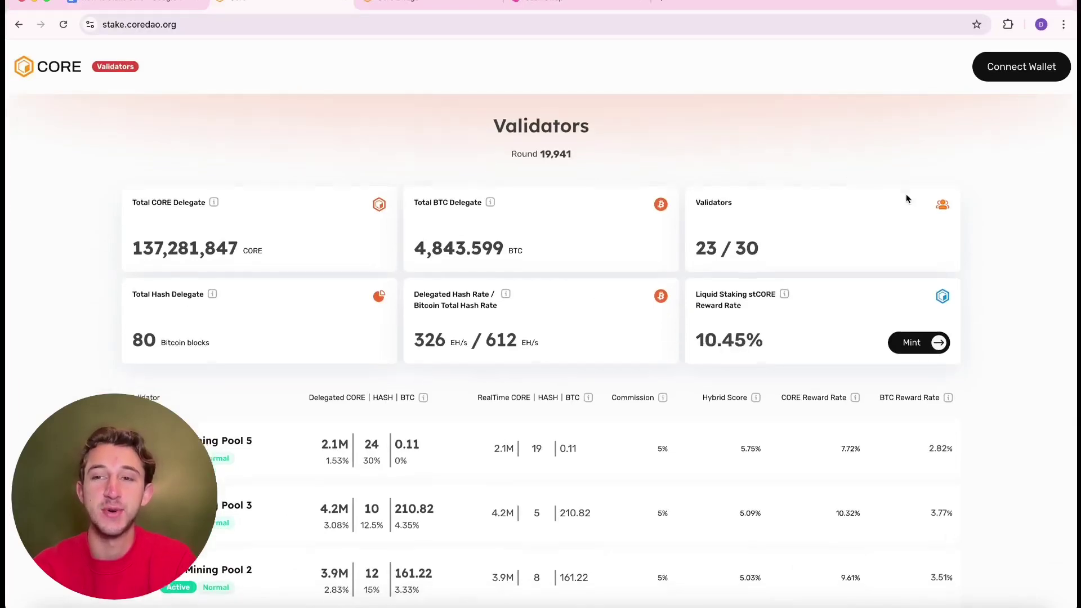
scroll(905, 194, down, 1)
scroll(967, 321, up, 1)
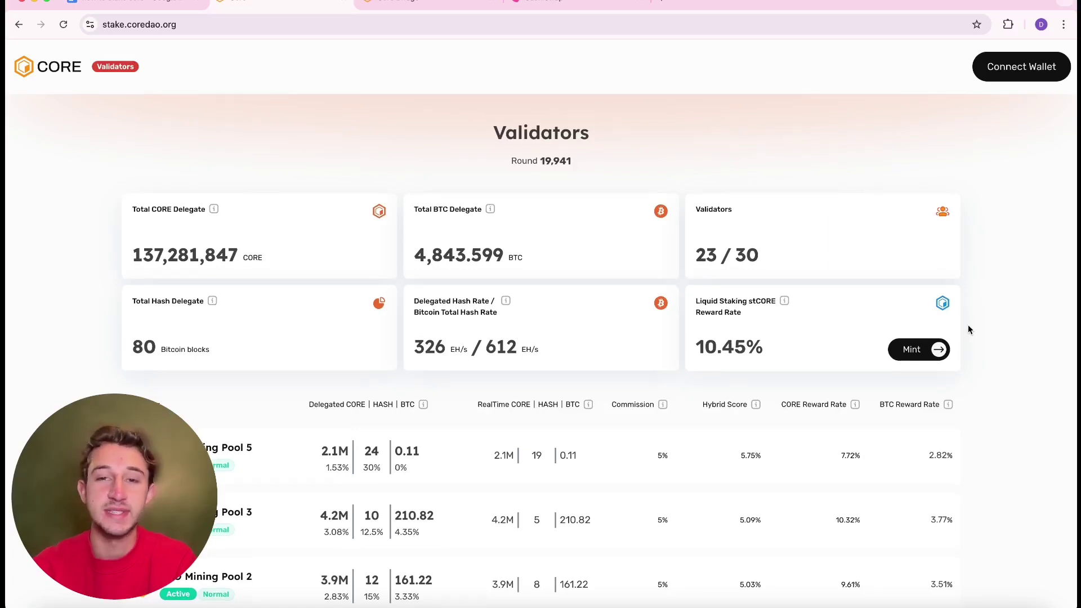
scroll(968, 324, down, 2)
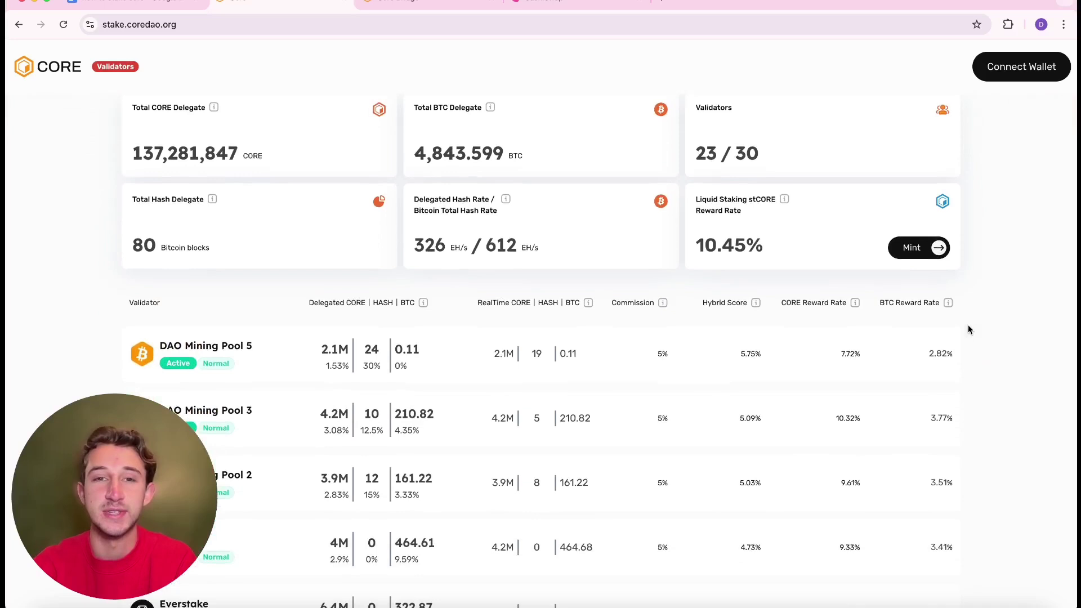
scroll(967, 324, up, 2)
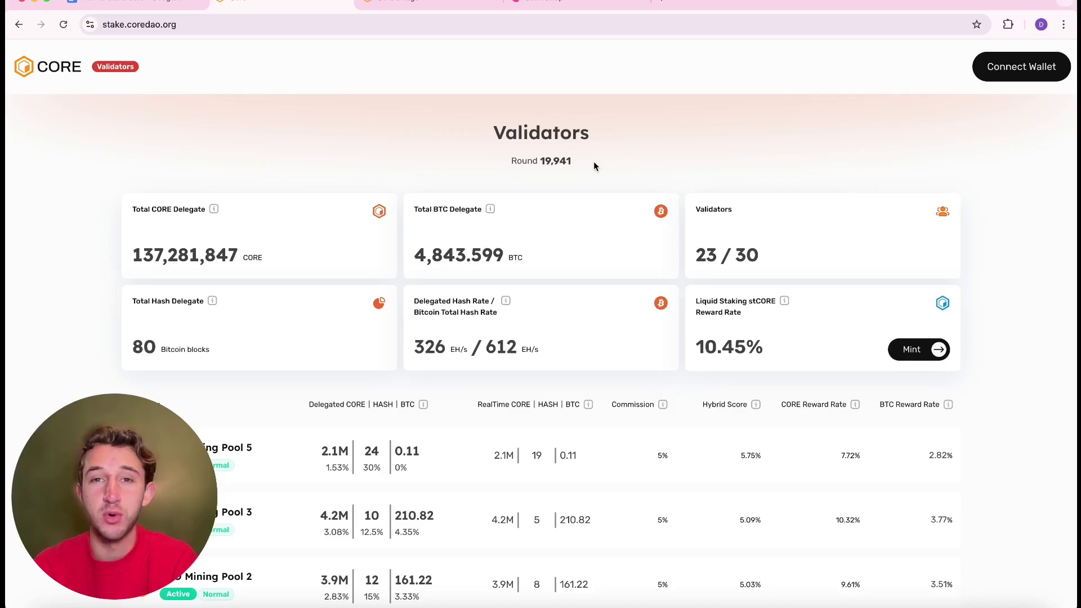
scroll(594, 161, down, 1)
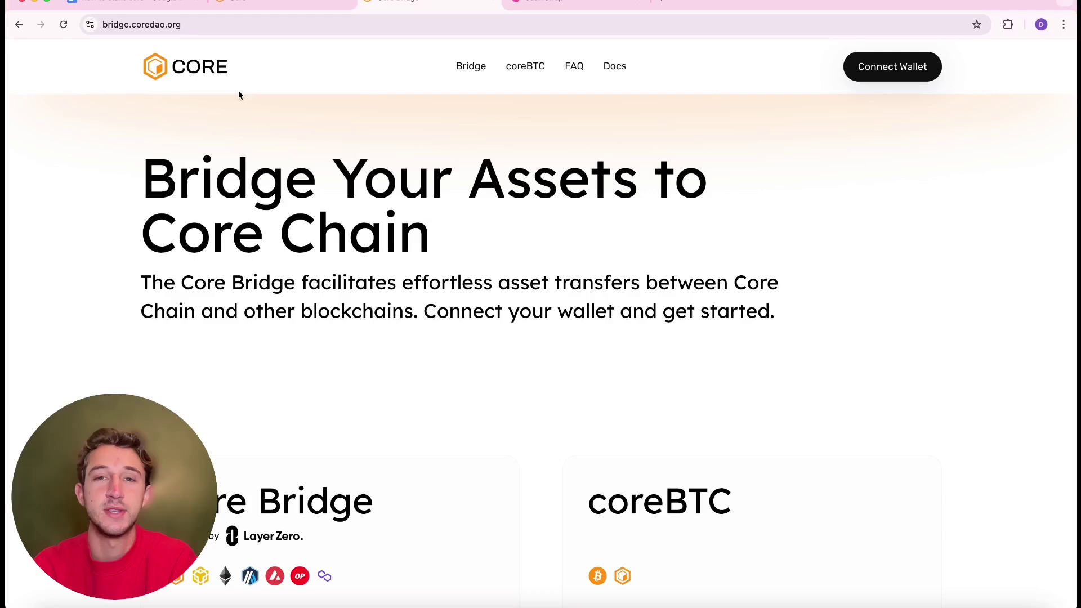
Open the Core Bridge transfer form.
drag(182, 24, 111, 24)
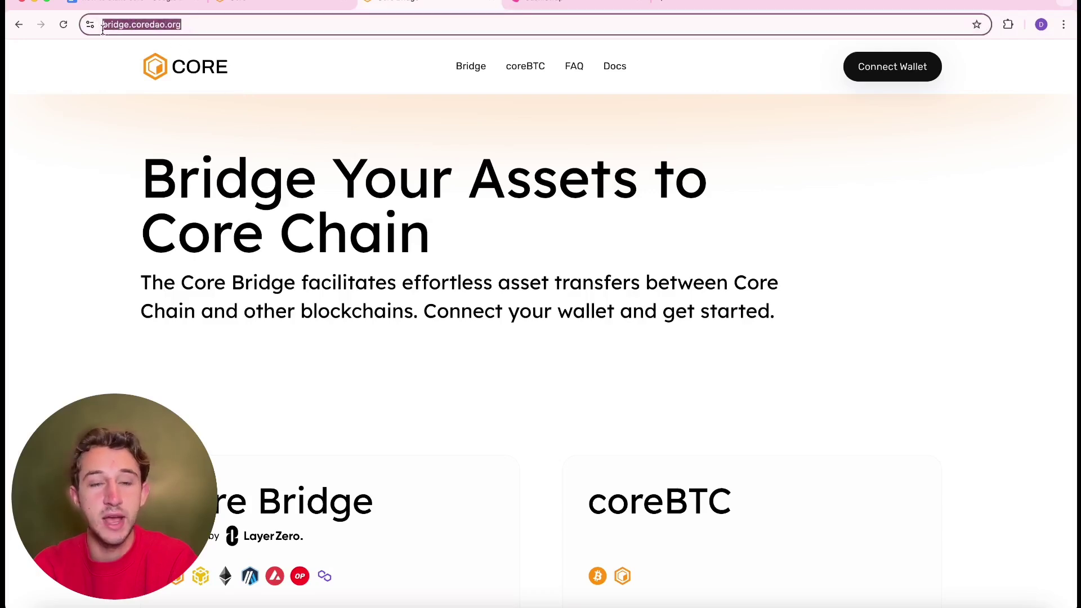
click(193, 98)
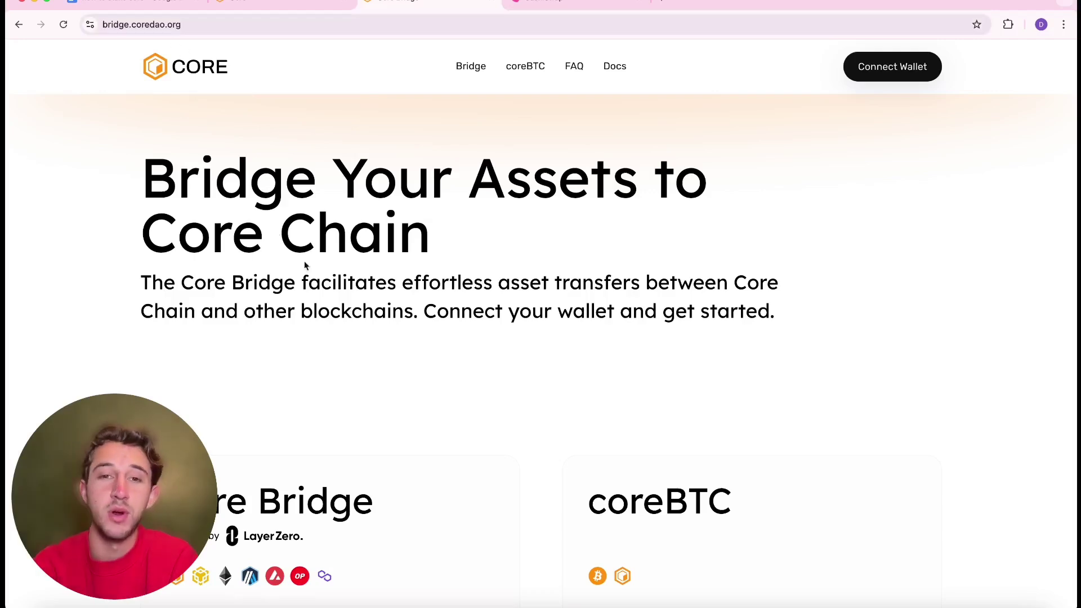
scroll(441, 367, down, 3)
scroll(441, 367, down, 3)
scroll(442, 367, down, 3)
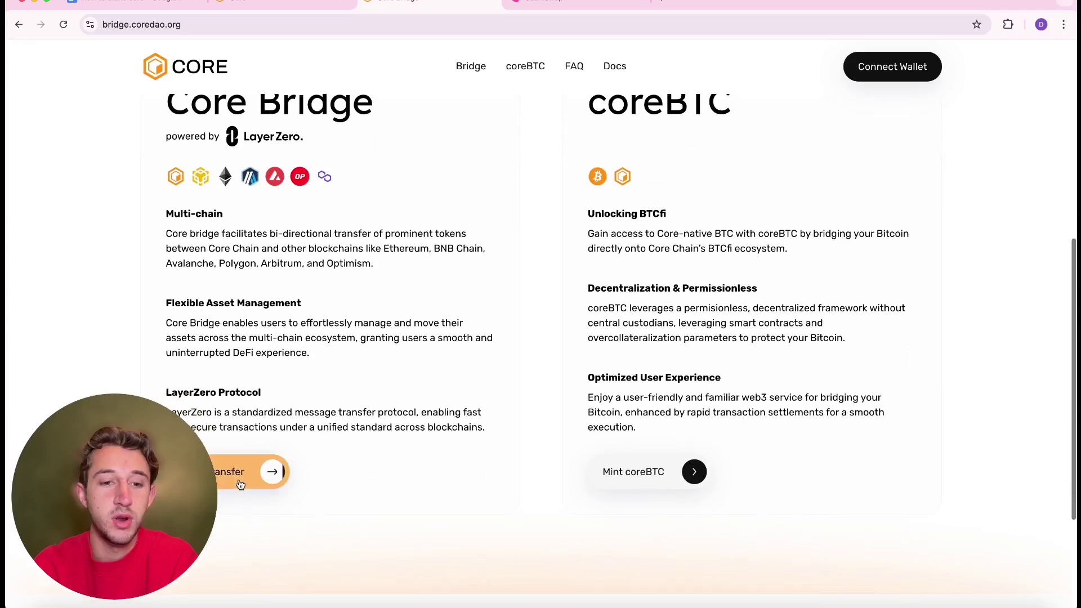
click(240, 483)
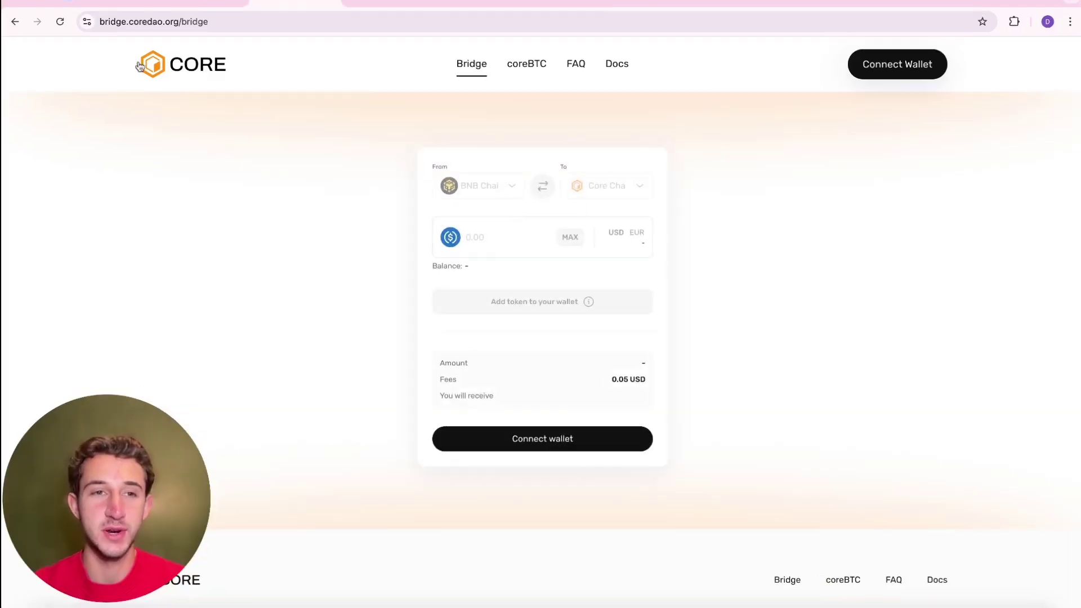
Connect MetaMask to the bridge and switch it to Ethereum Mainnet.
click(897, 64)
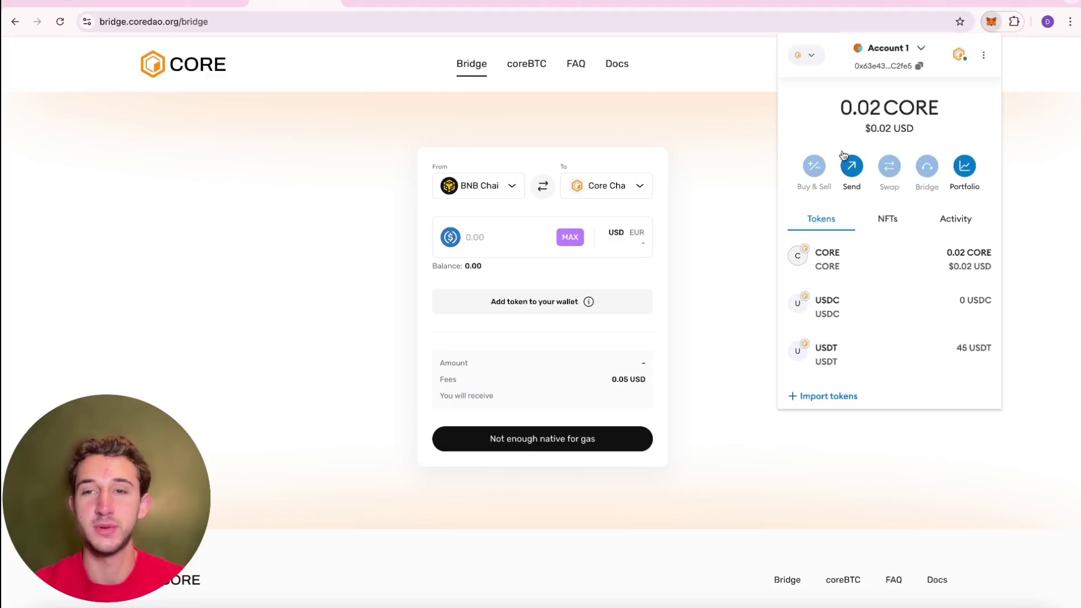
click(803, 55)
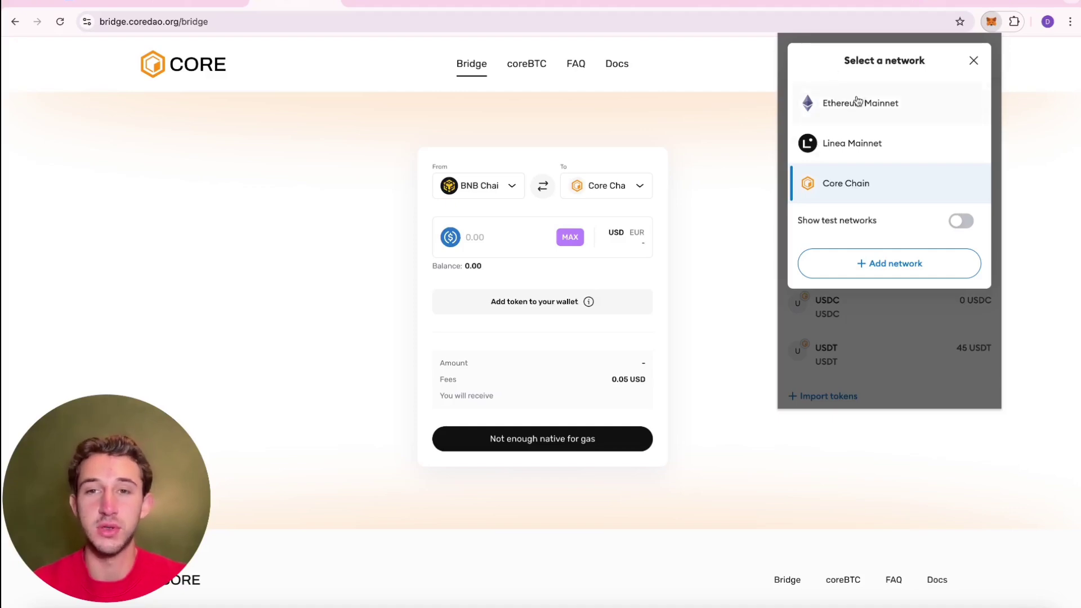
click(857, 102)
Set the bridge route from Ethereum to Core Chain with USDT as the token.
click(540, 216)
click(490, 185)
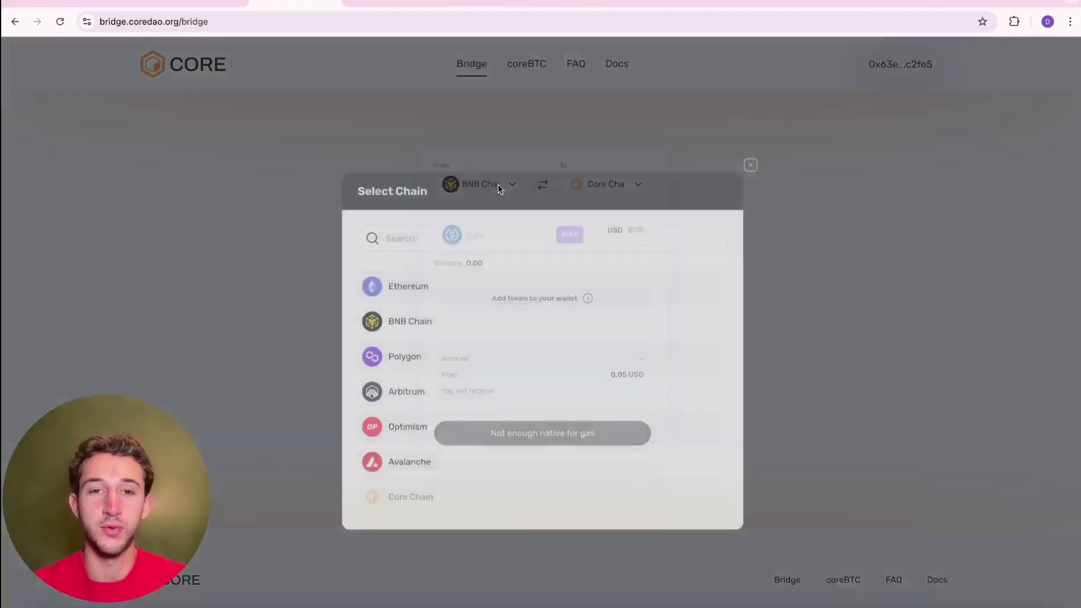
click(414, 263)
click(599, 188)
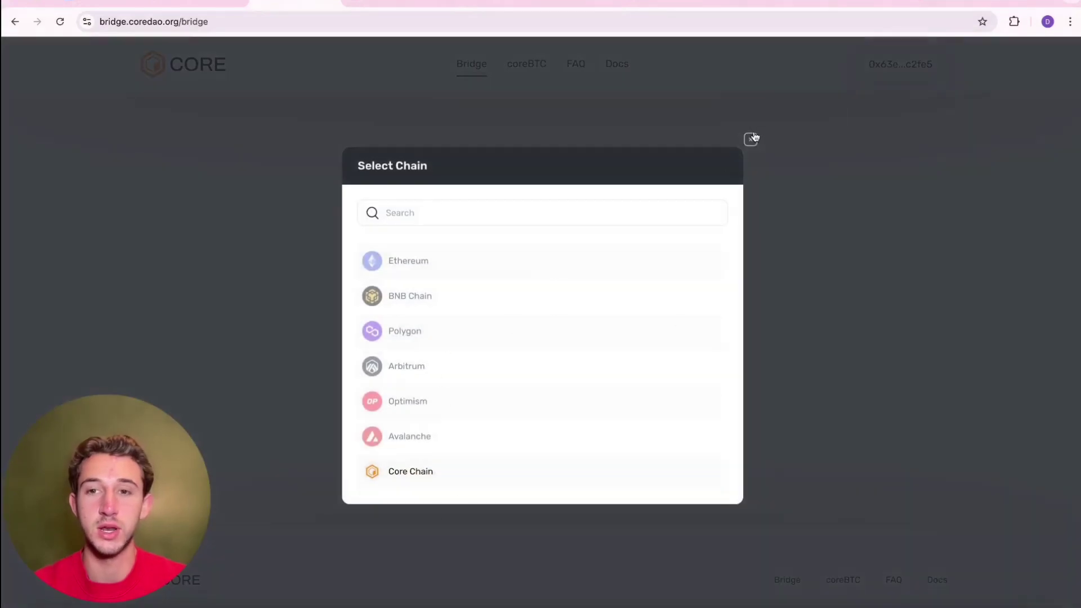
click(752, 138)
click(473, 237)
click(432, 306)
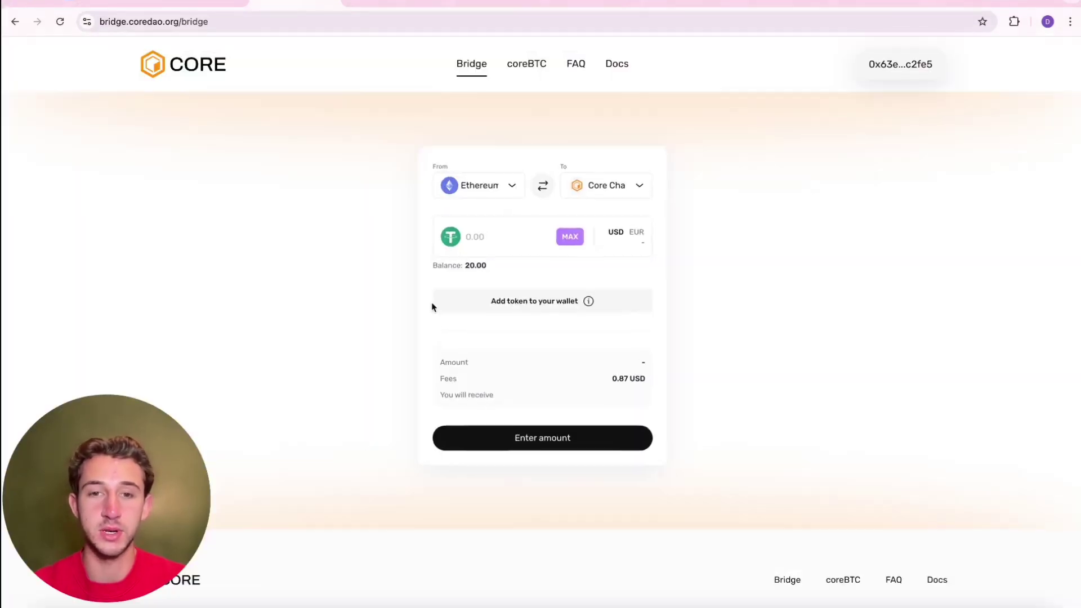
Add USDT to MetaMask, allowing the network switch, and start entering the 20 amount.
click(525, 303)
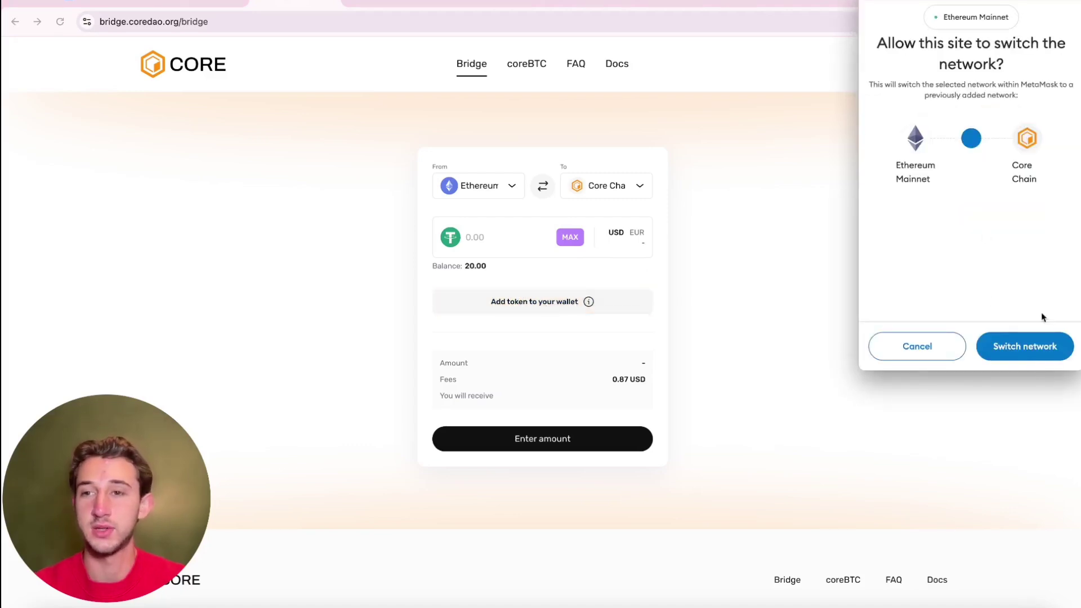
click(1028, 347)
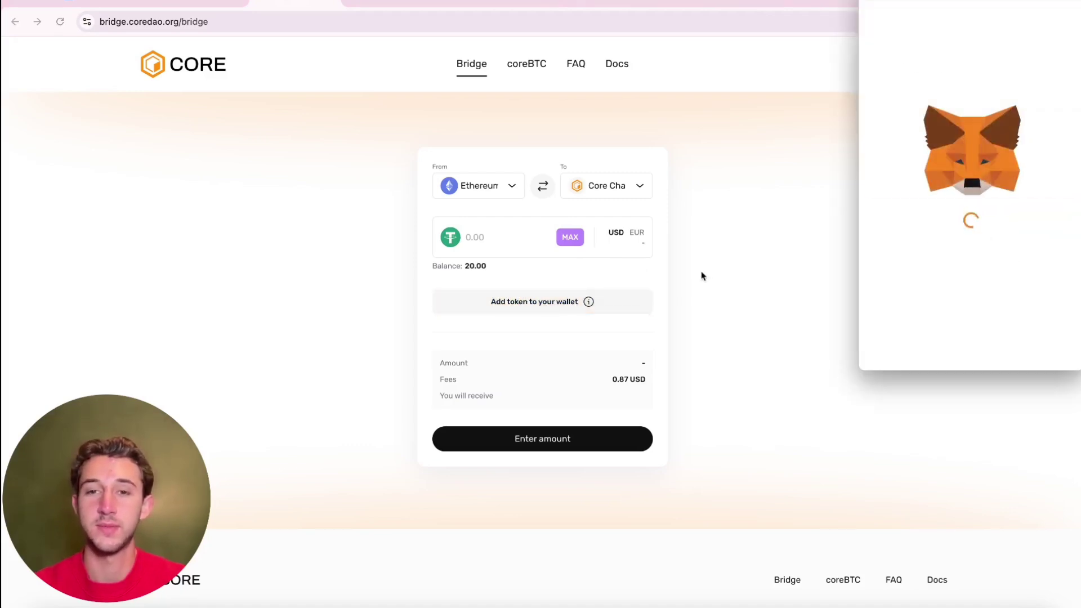
click(1022, 346)
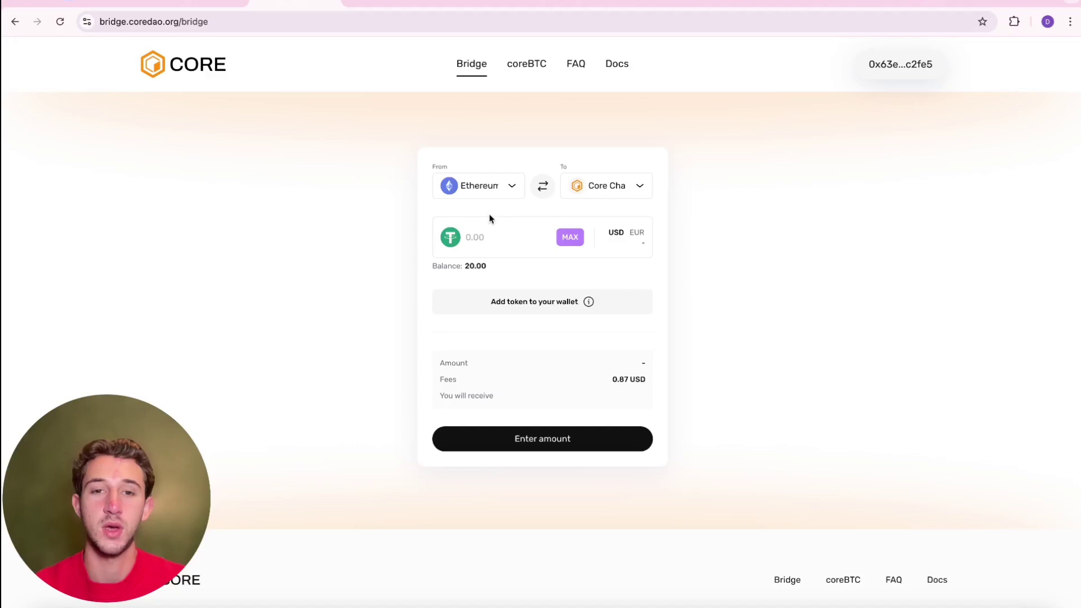
click(498, 237)
text(20)
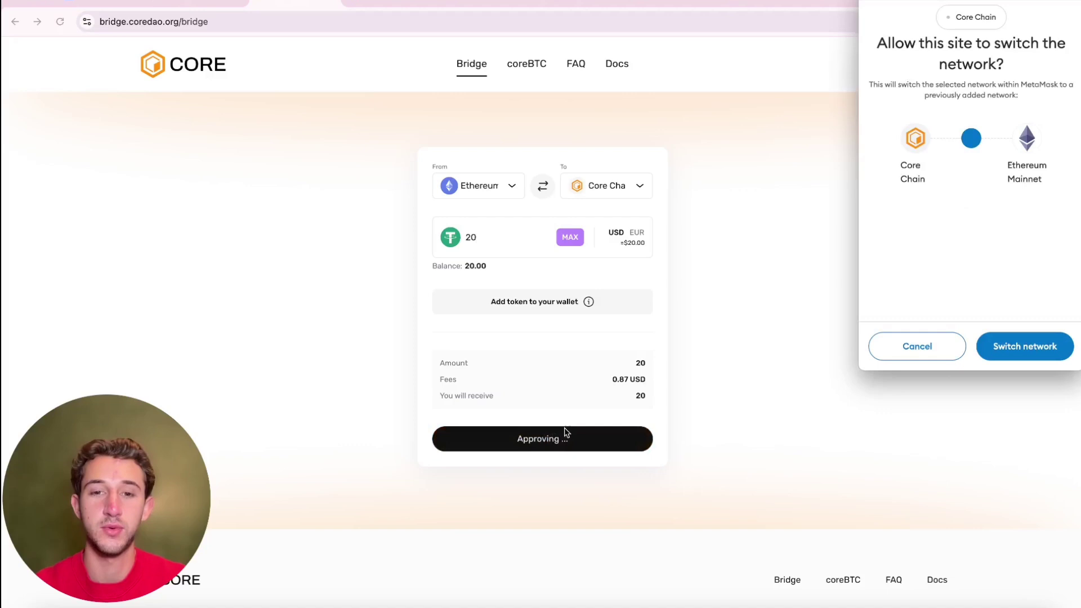
Approve a 20 USDT spending cap for the bridge in MetaMask.
click(1024, 346)
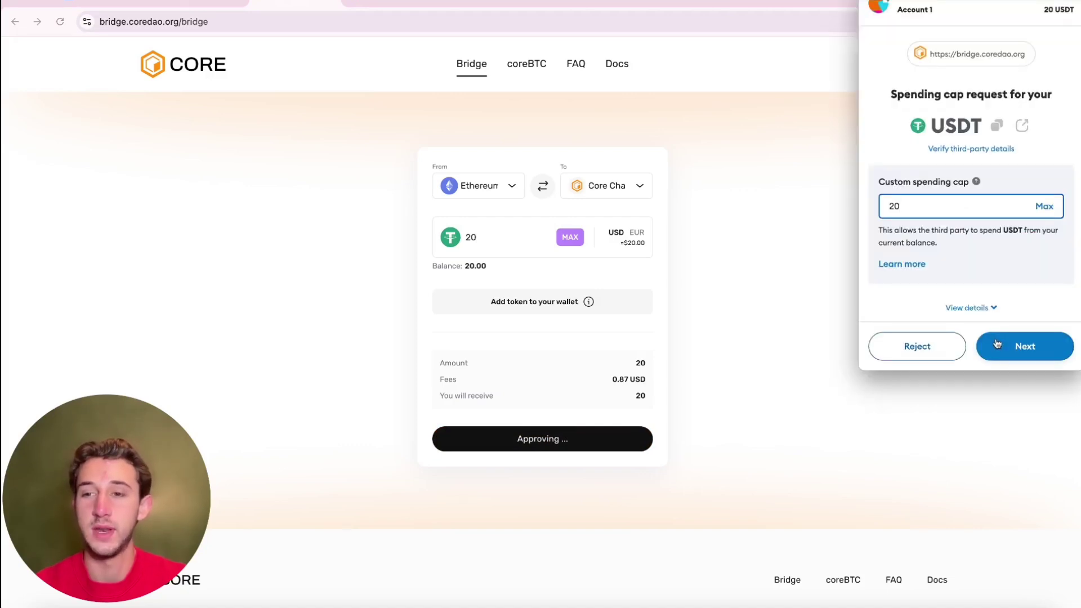
click(1025, 346)
click(1024, 347)
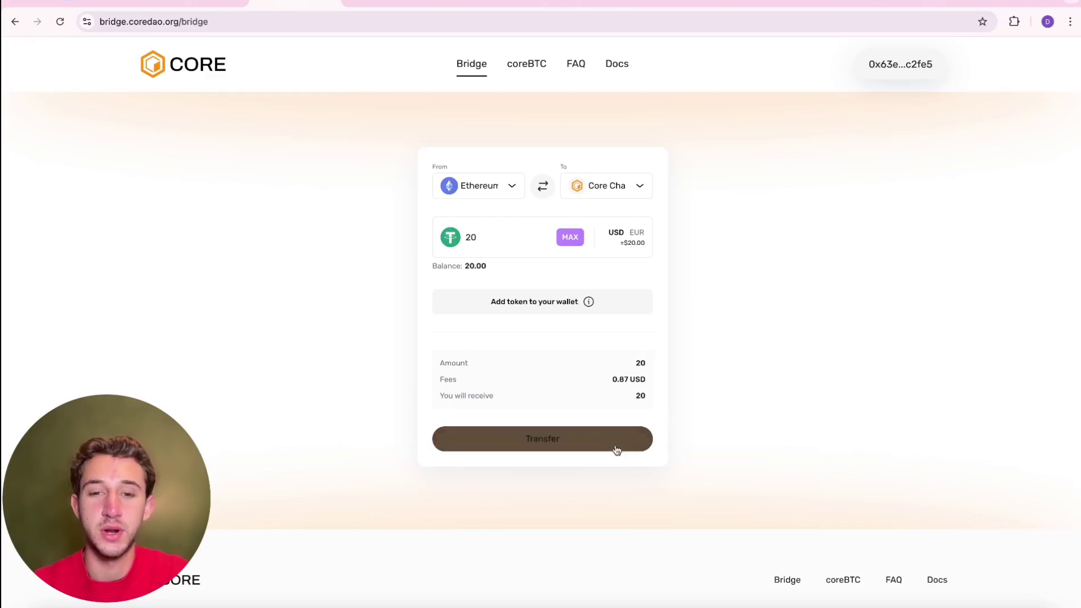
Send the 20 USDT transfer and confirm it in MetaMask.
click(617, 450)
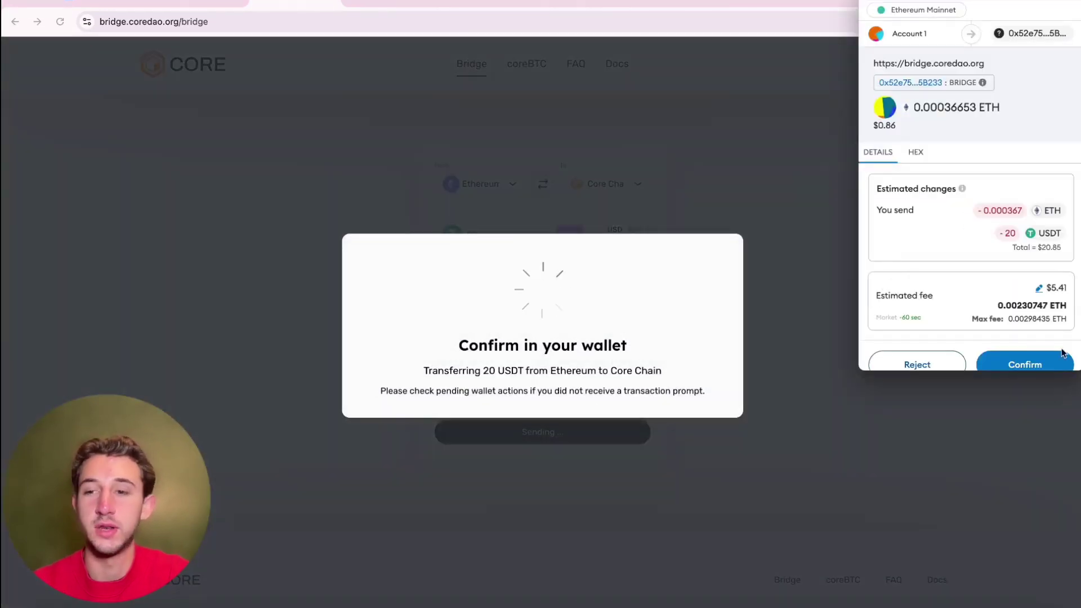
scroll(1024, 338, down, 1)
click(1024, 359)
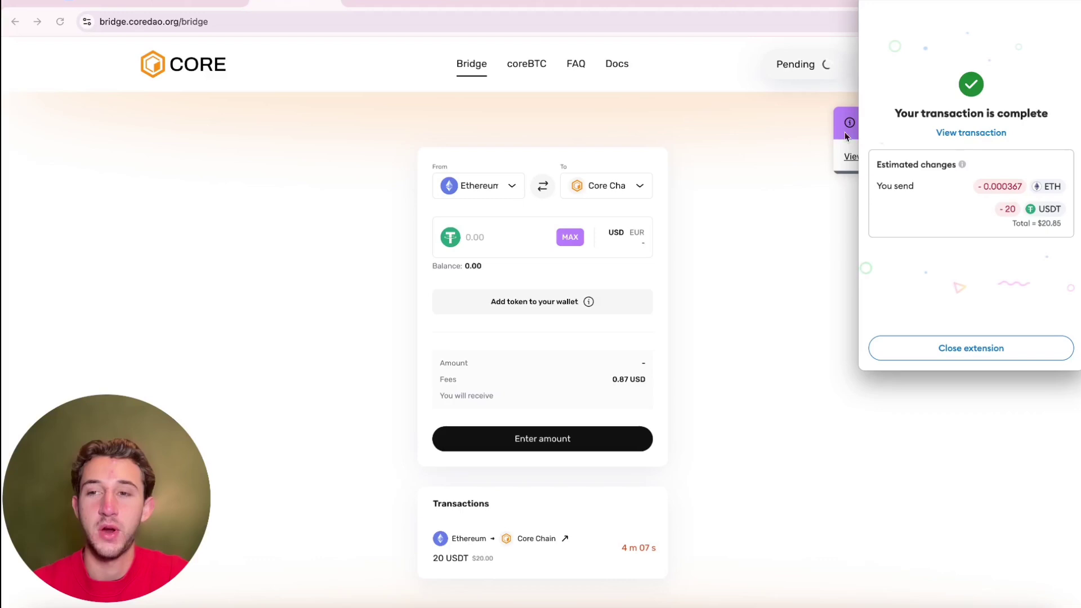
click(970, 347)
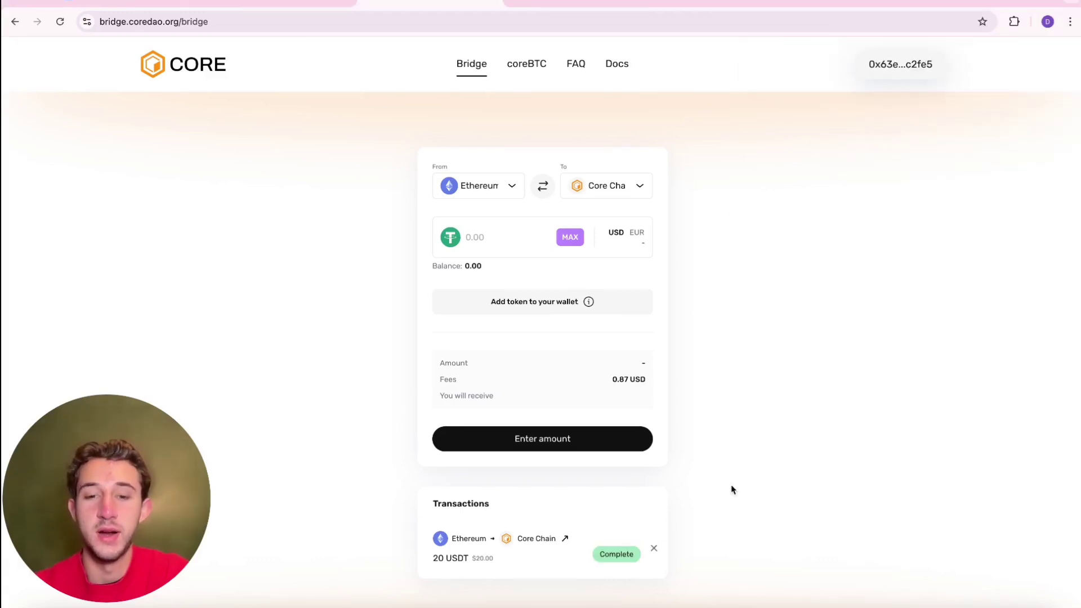
Switch MetaMask to Core Chain and view balances: 0.02 CORE, 0 USDC, 65 USDT.
click(1014, 20)
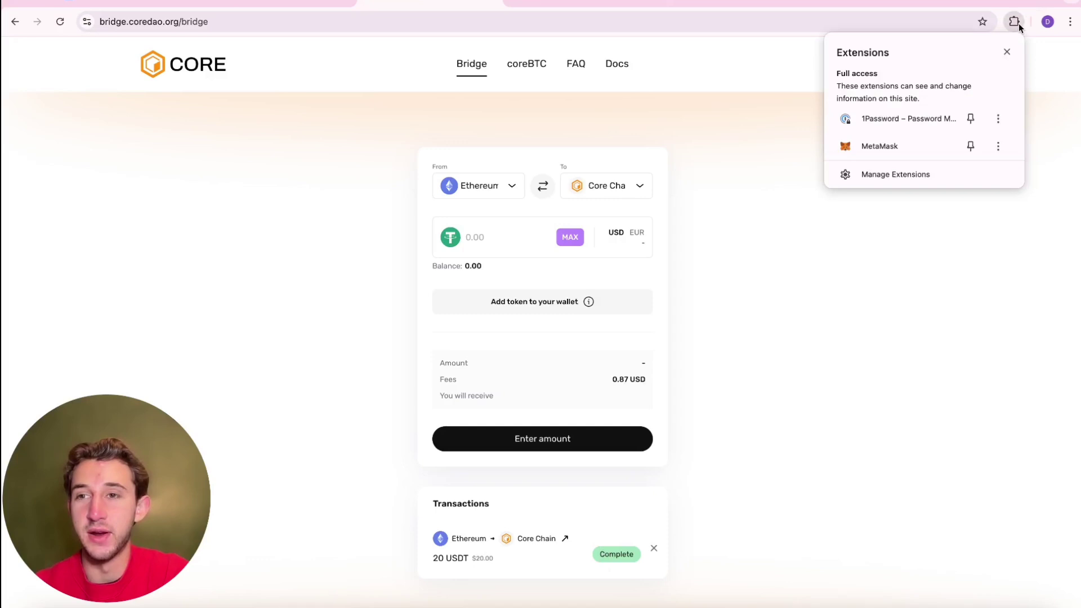
click(891, 147)
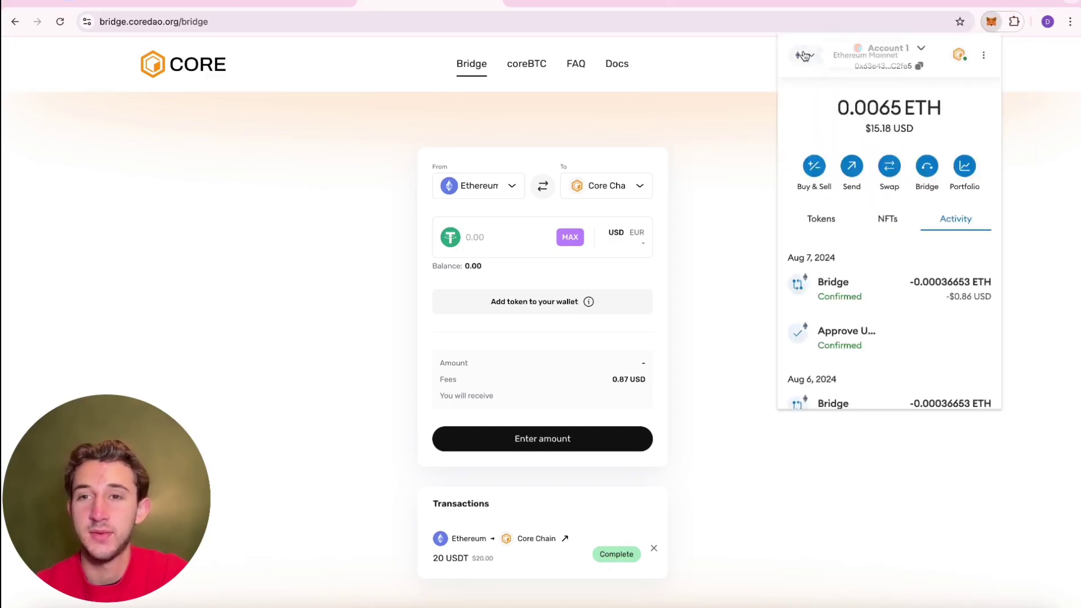
click(803, 54)
click(857, 189)
click(823, 219)
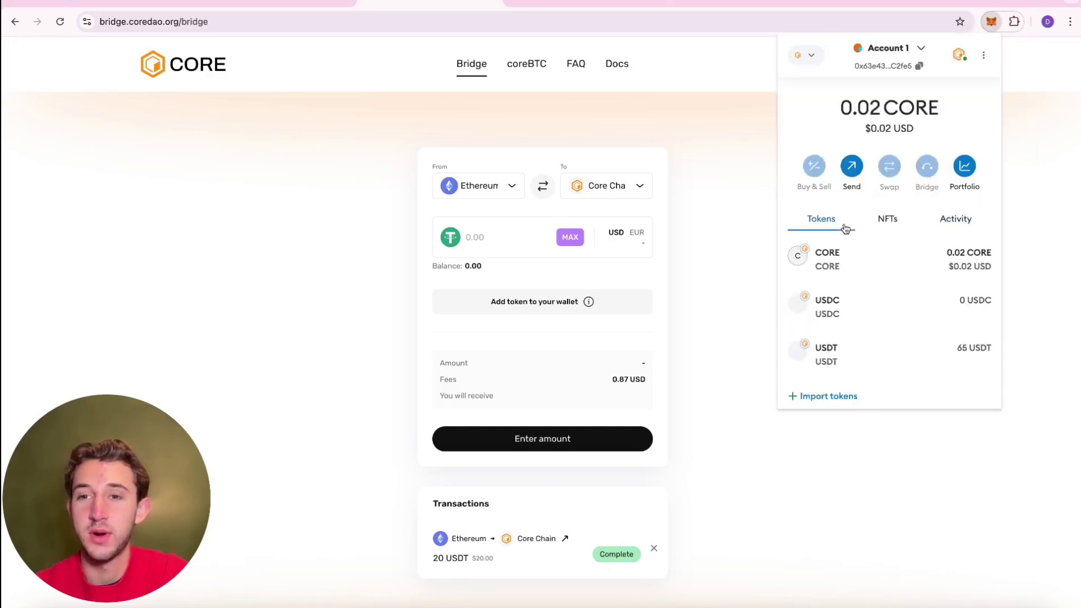
scroll(975, 355, down, 1)
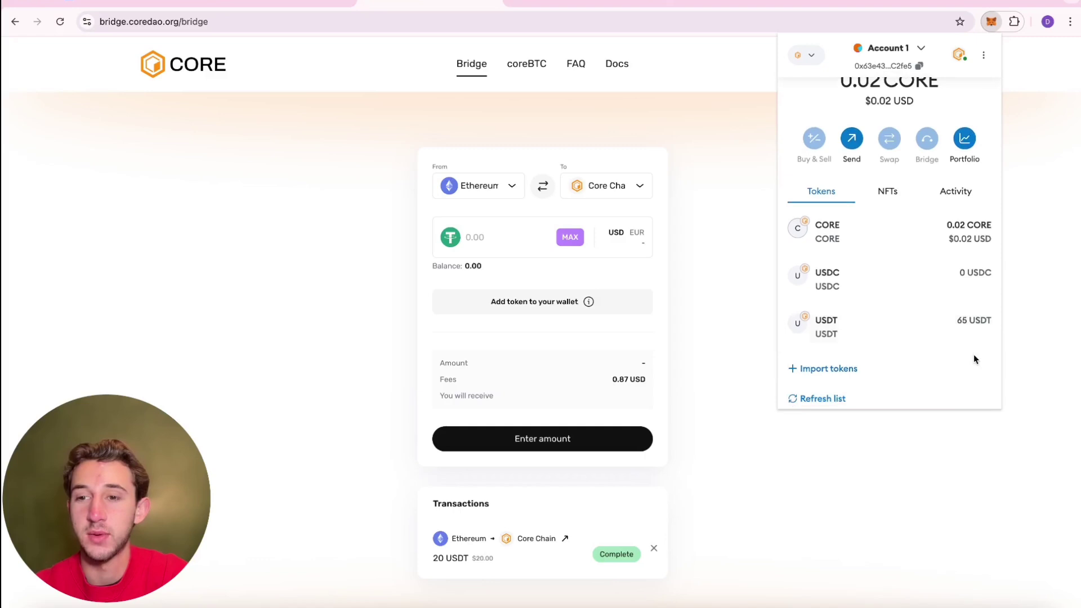
scroll(967, 334, down, 1)
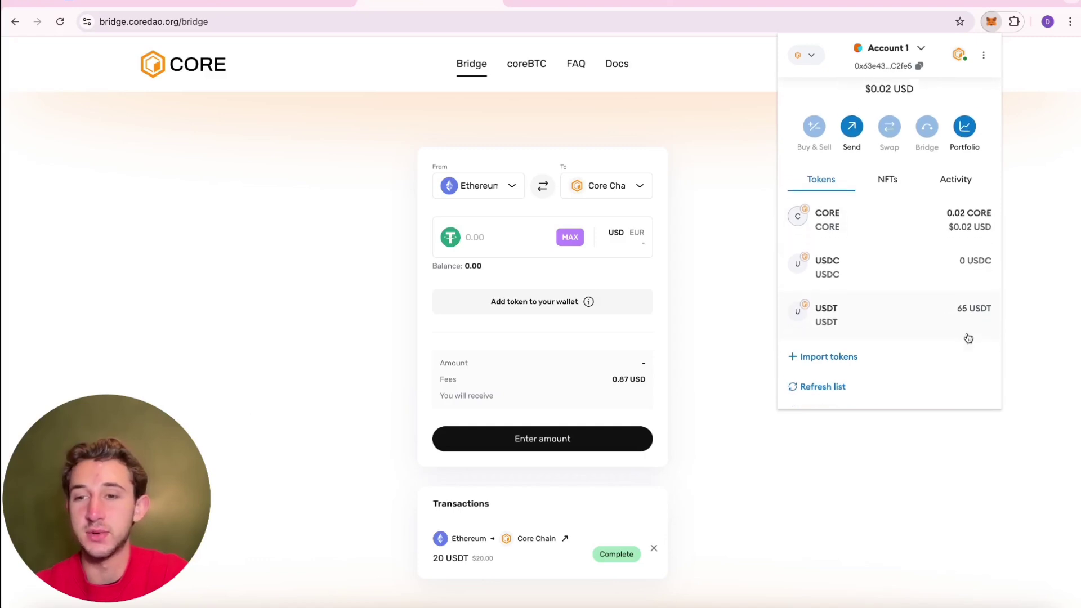
scroll(962, 299, up, 2)
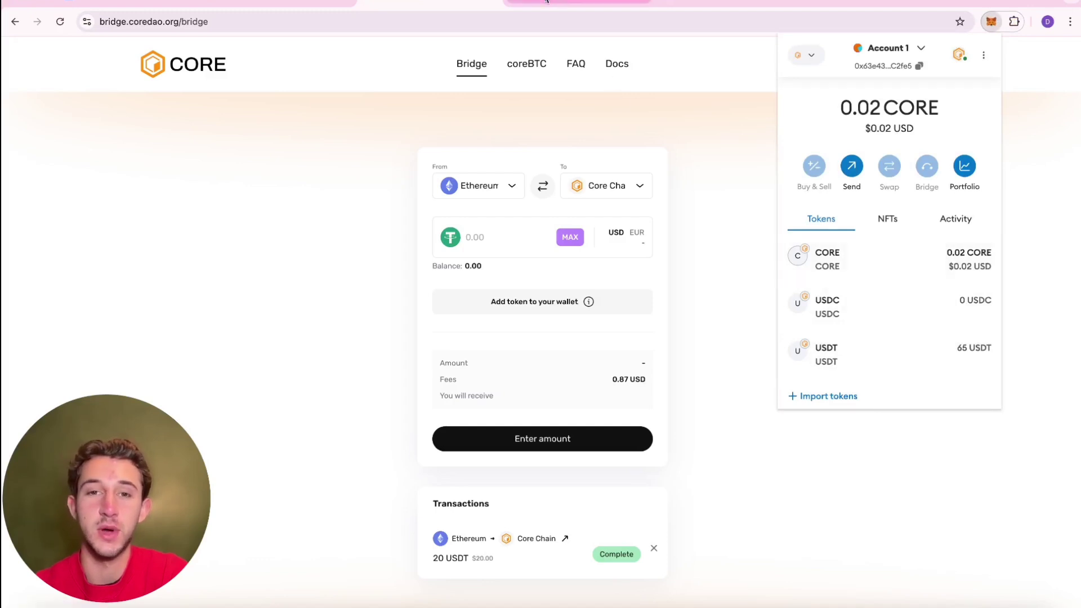
Connect MetaMask to SushiSwap, staying on Core Blockchain.
click(545, 2)
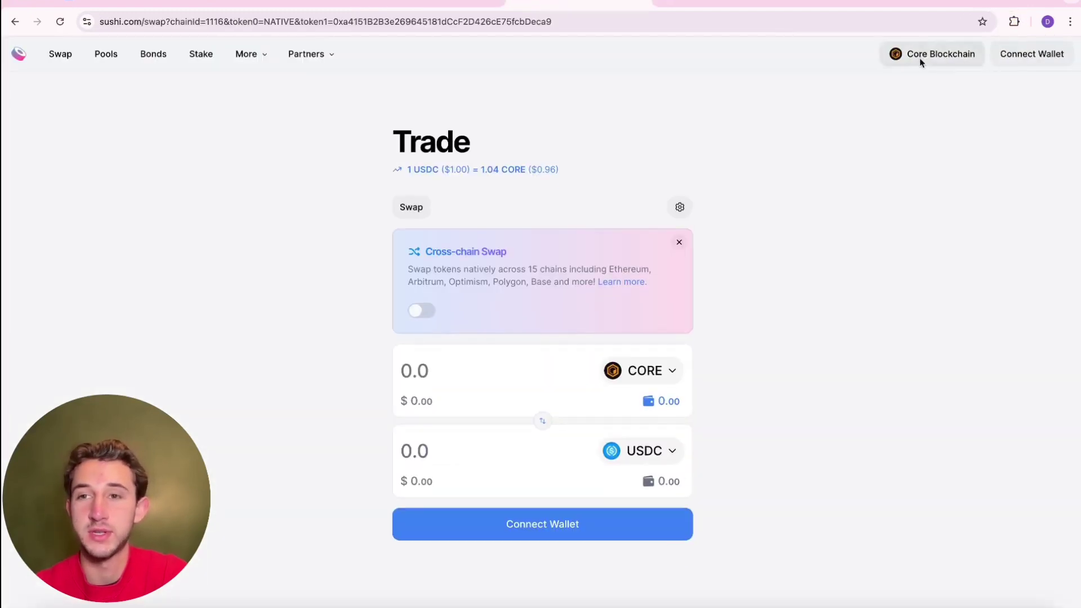
click(919, 58)
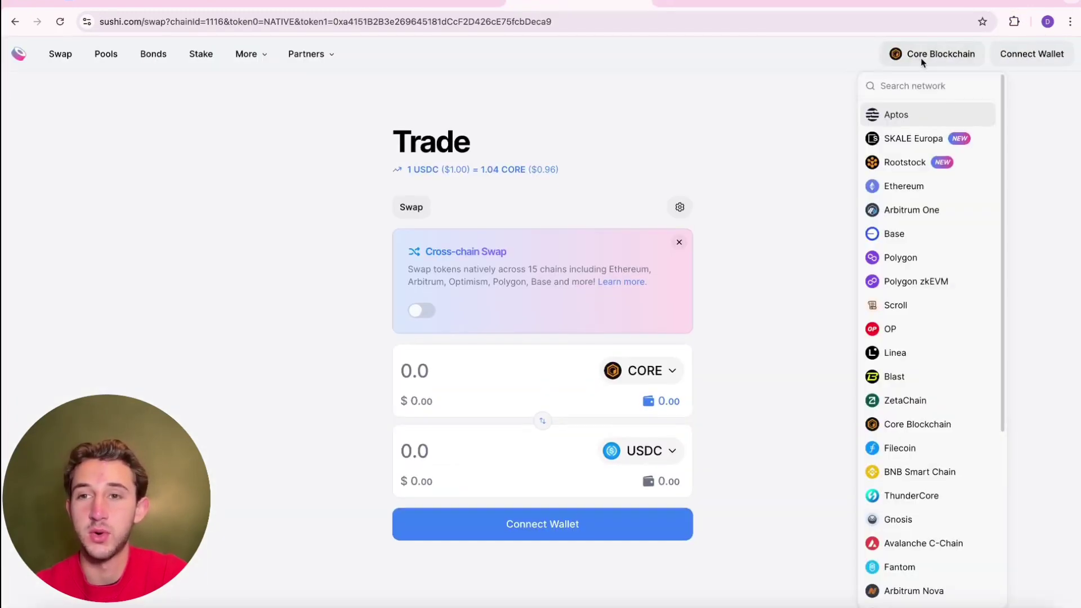
click(760, 235)
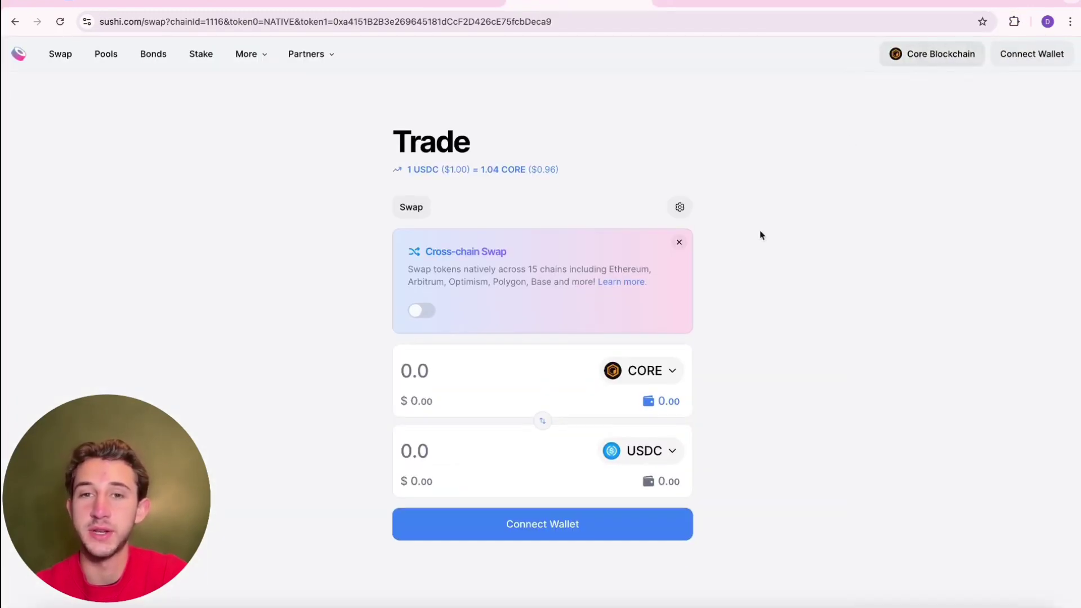
click(1031, 54)
click(573, 249)
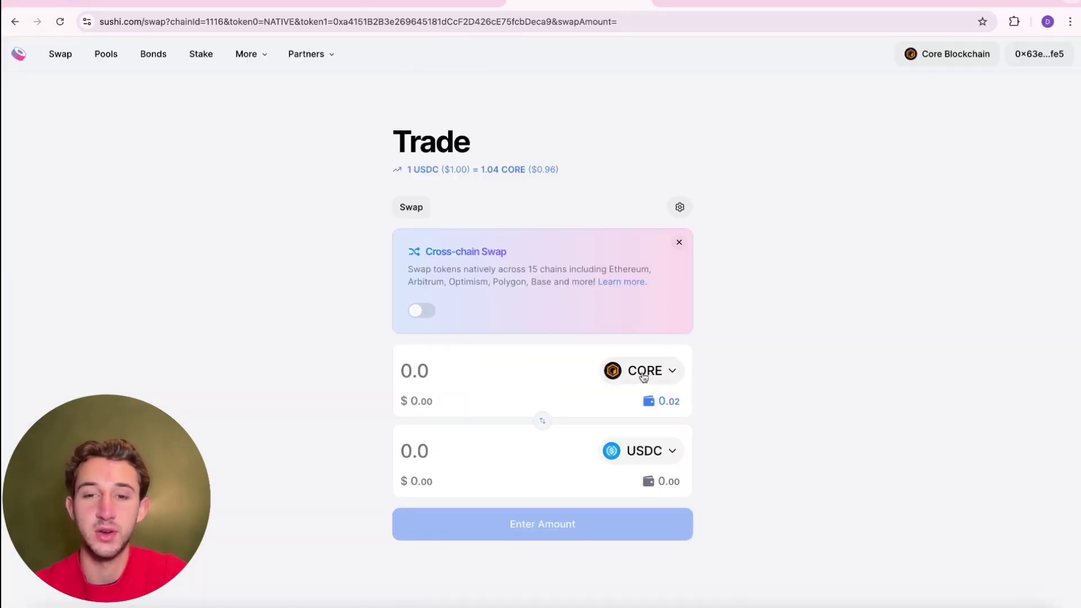
Set the swap to sell USDT for CORE, ready to enter 25.
click(662, 366)
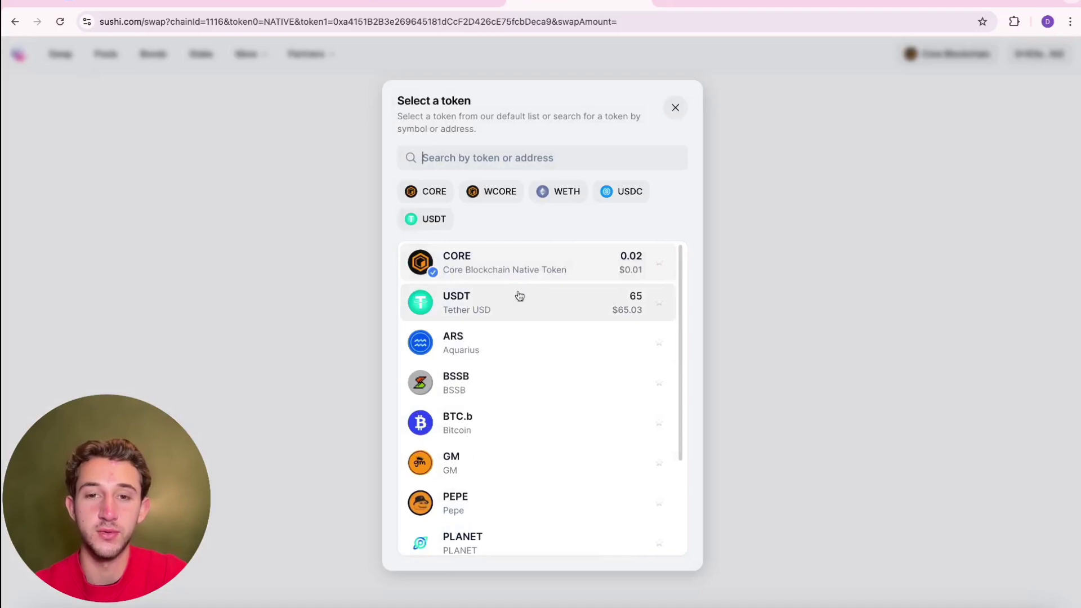
click(518, 297)
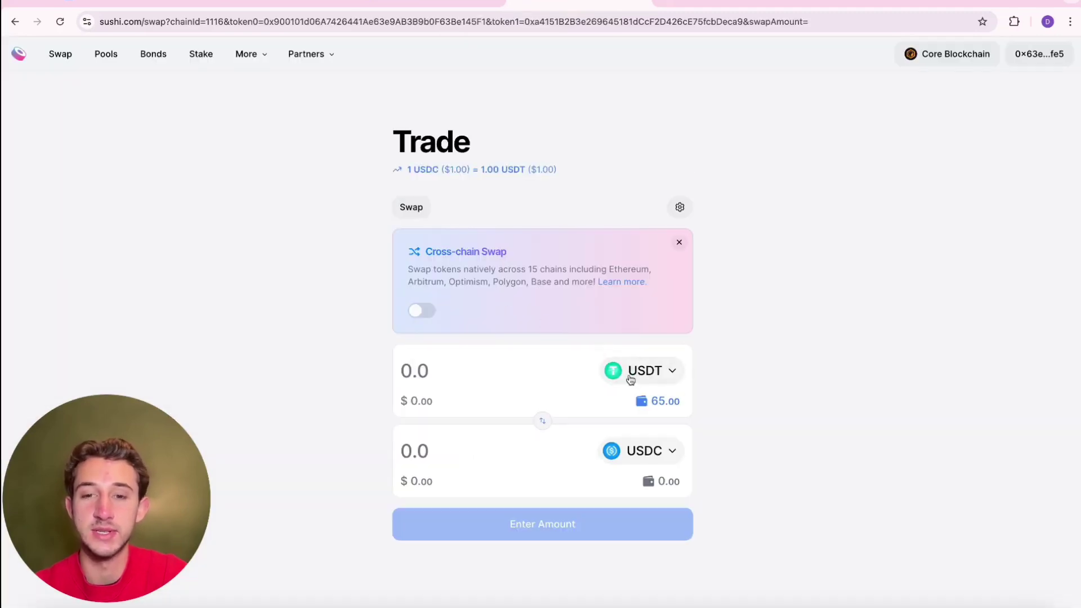
click(649, 450)
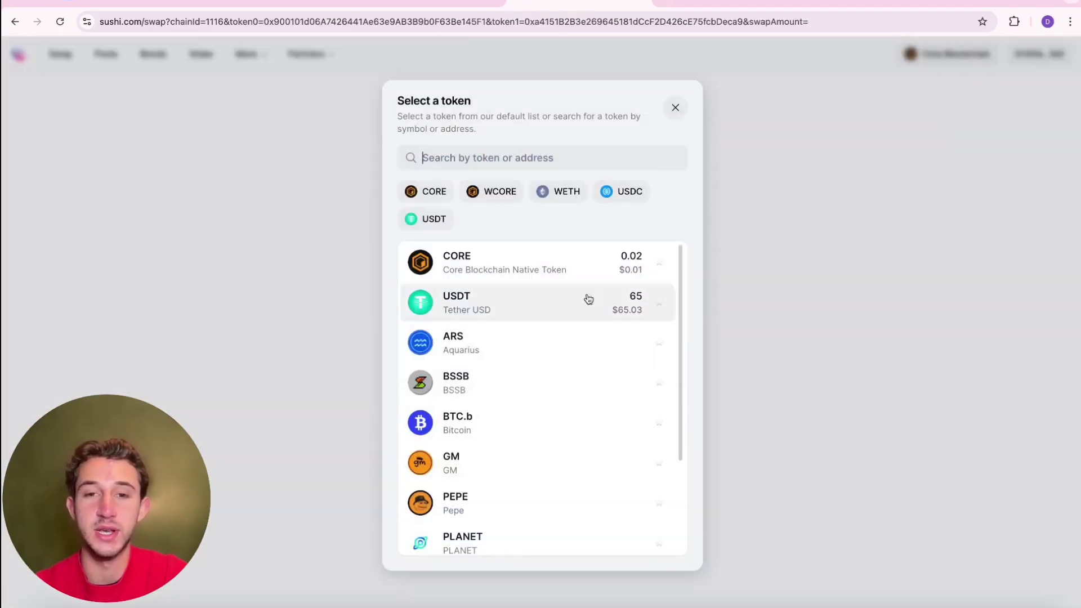
click(535, 267)
click(473, 372)
text(25)
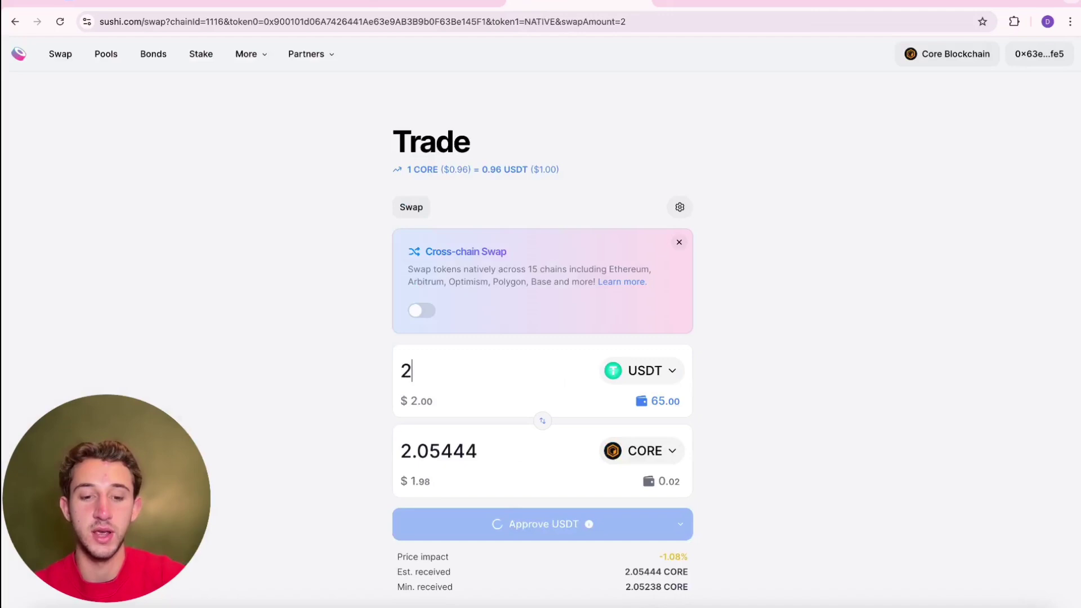
scroll(619, 414, down, 3)
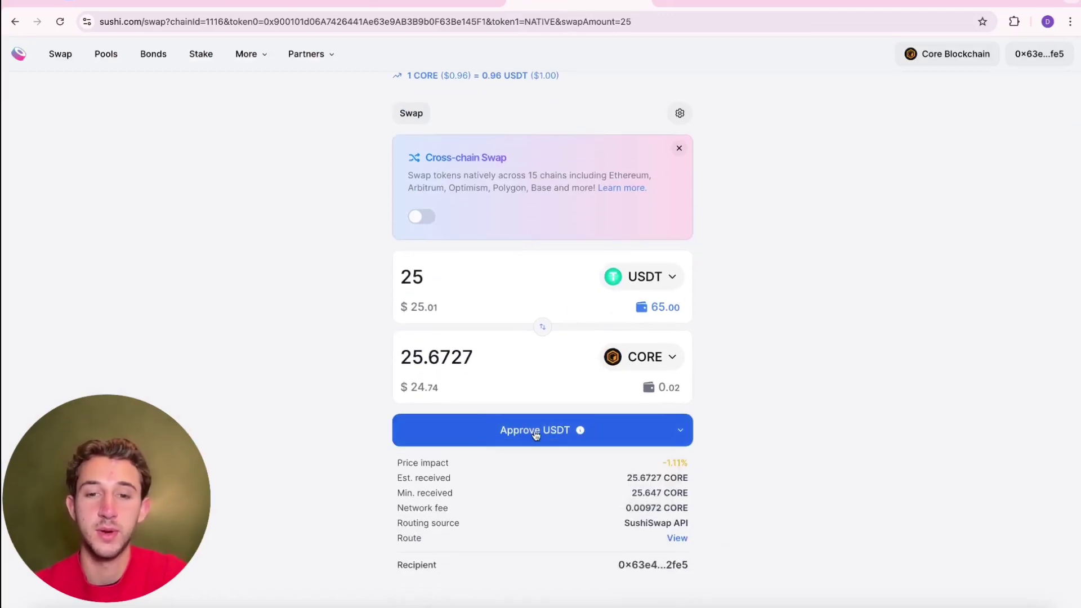
Approve USDT spending and swap 25 USDT for 25.6727 CORE.
click(536, 430)
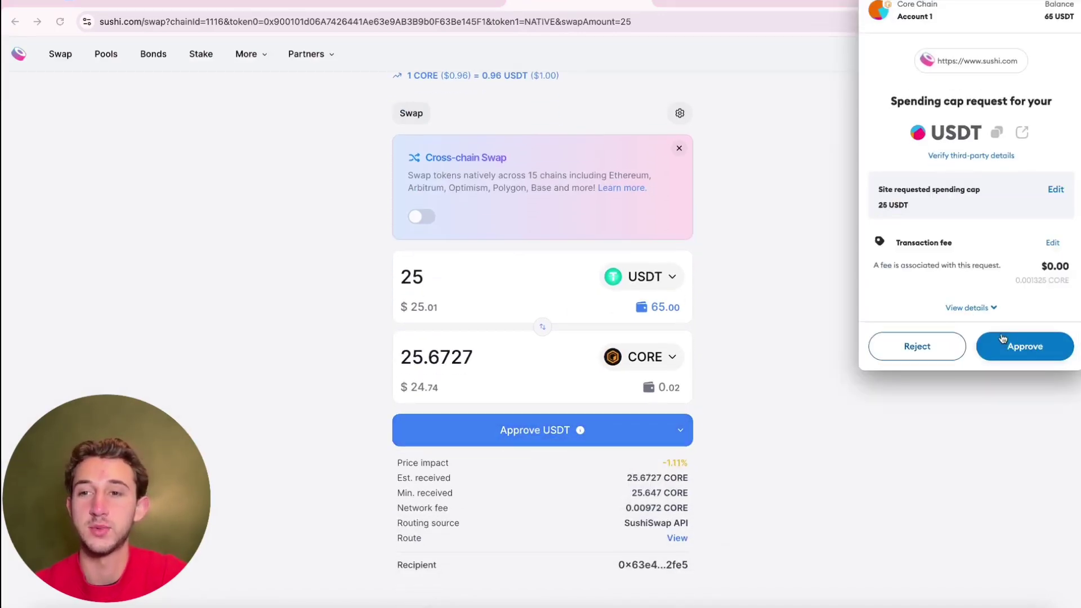
click(1024, 347)
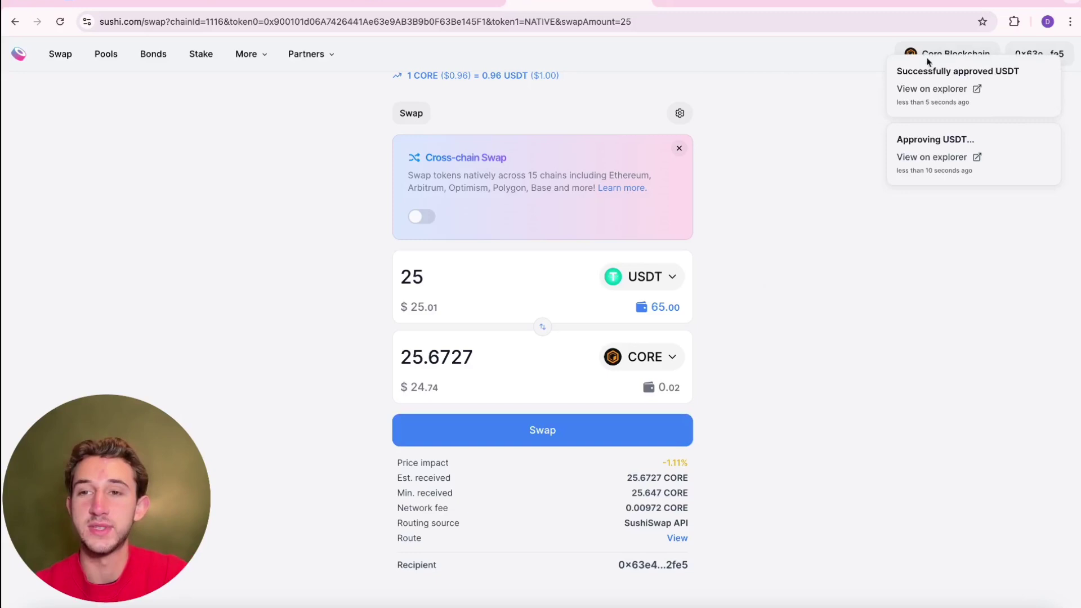
click(542, 430)
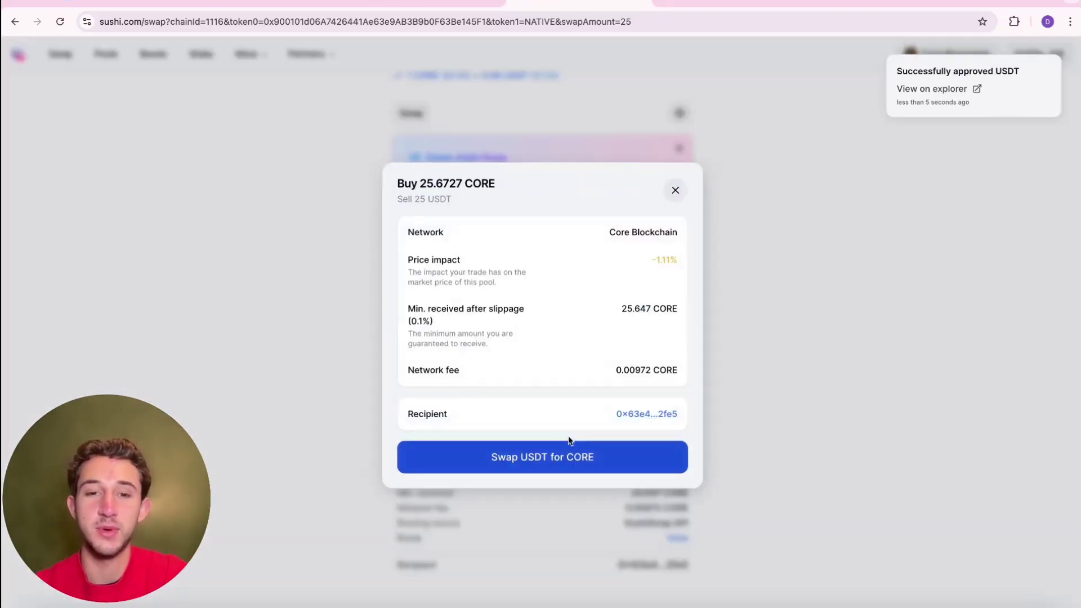
click(610, 456)
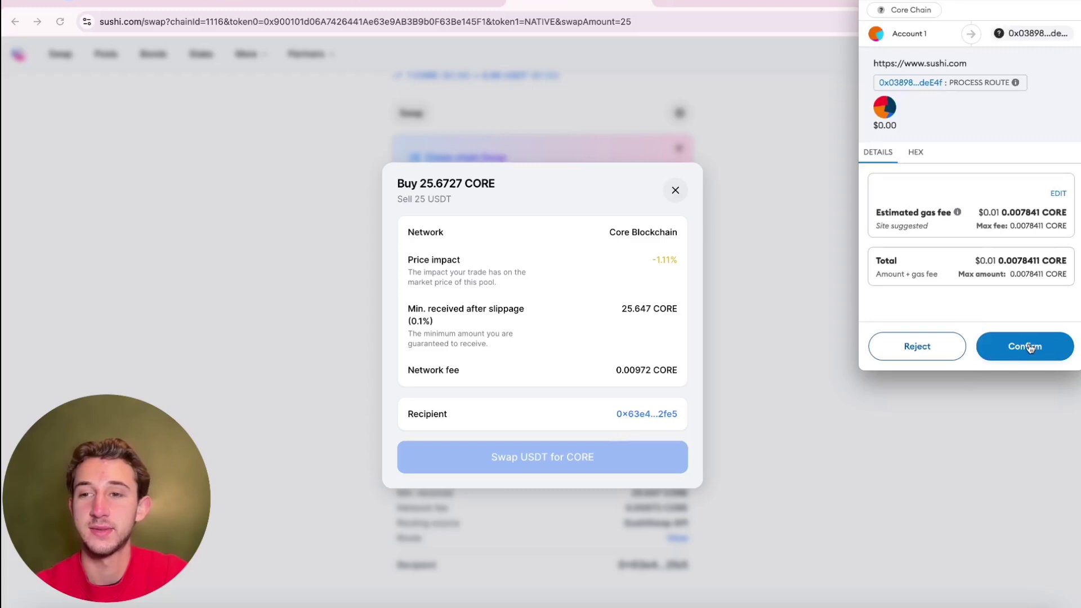
click(1023, 345)
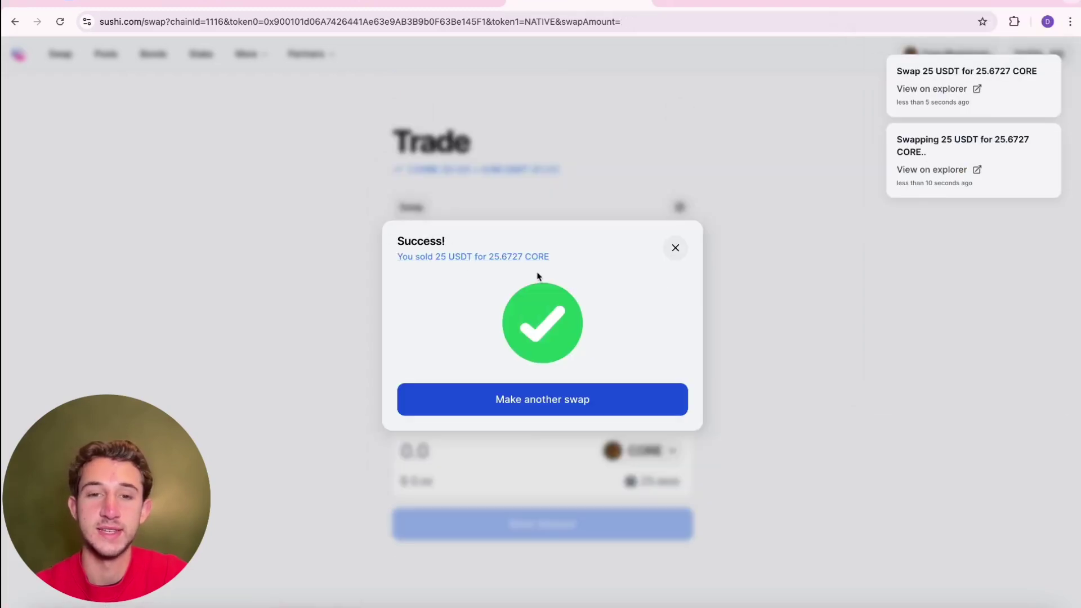
click(759, 168)
Check MetaMask balances showing about 25.68 CORE and 40 USDT.
click(1014, 22)
click(920, 137)
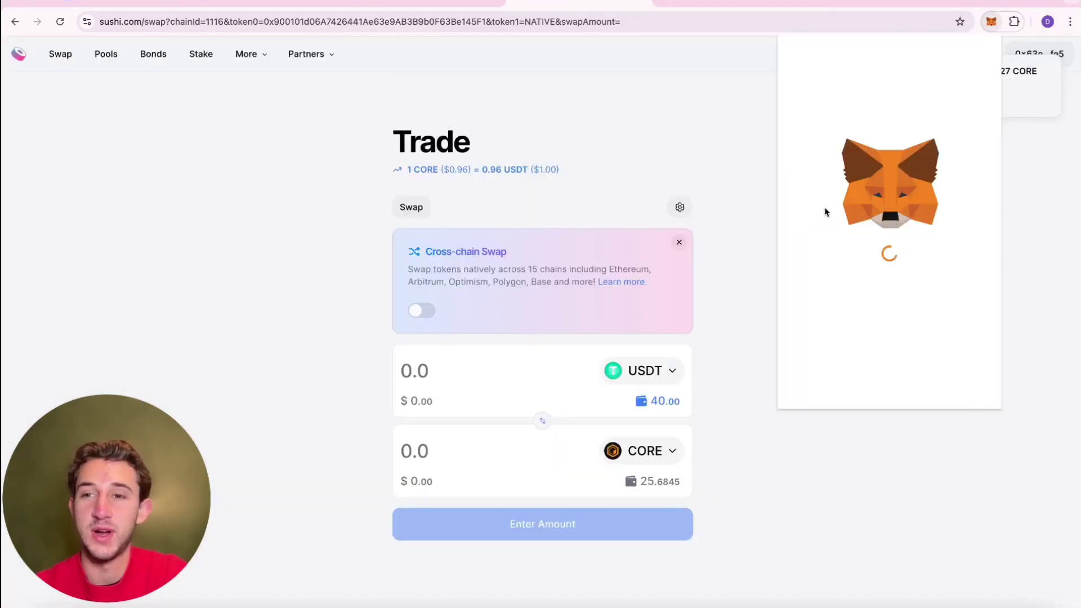
click(821, 219)
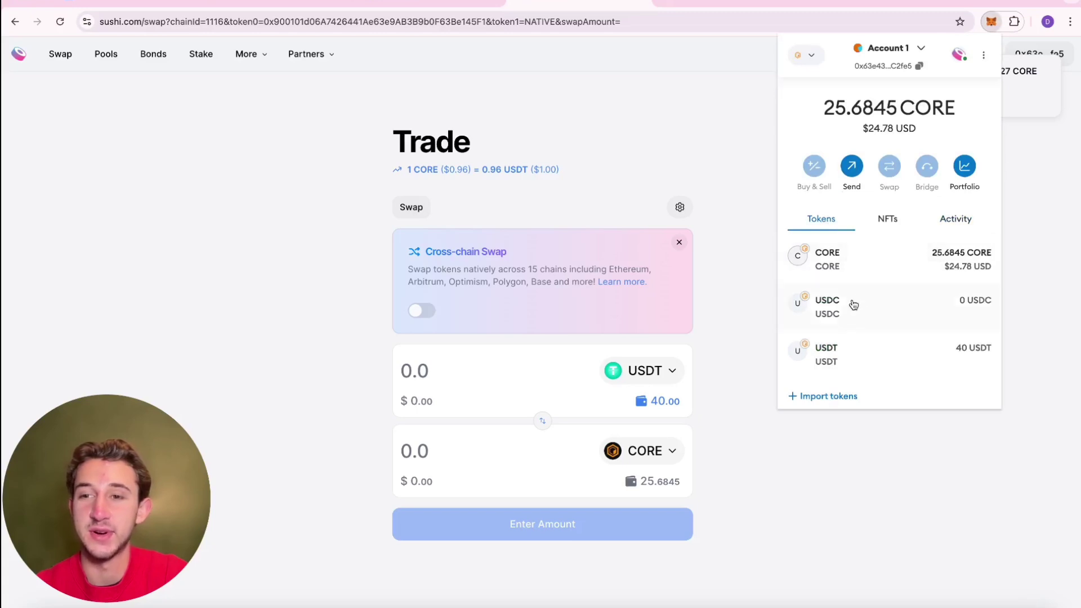
click(713, 129)
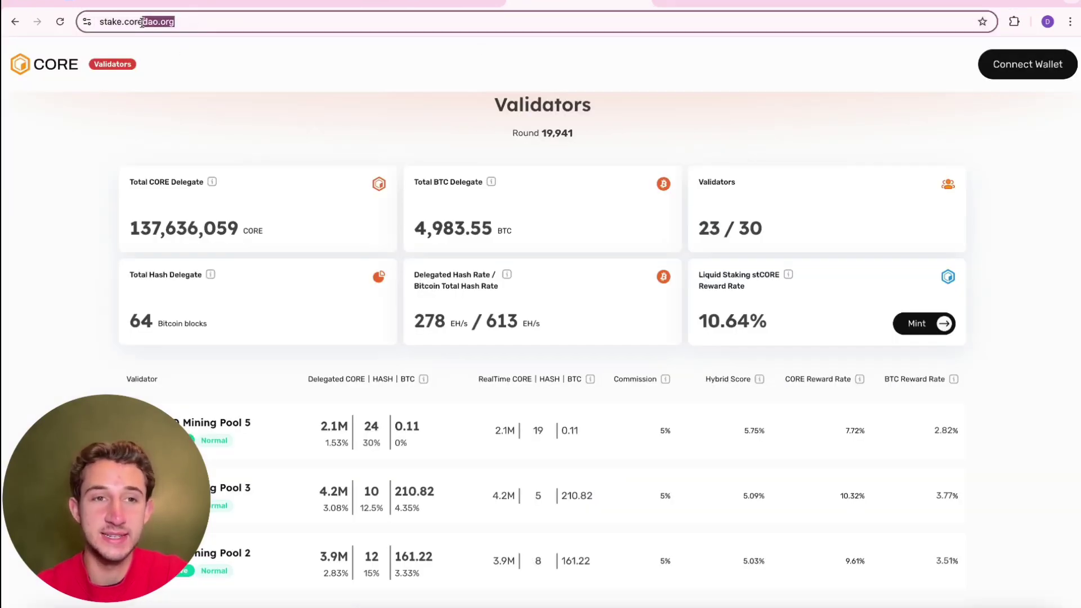
Connect the MetaMask wallet to the Core DAO staking site.
drag(139, 22, 100, 21)
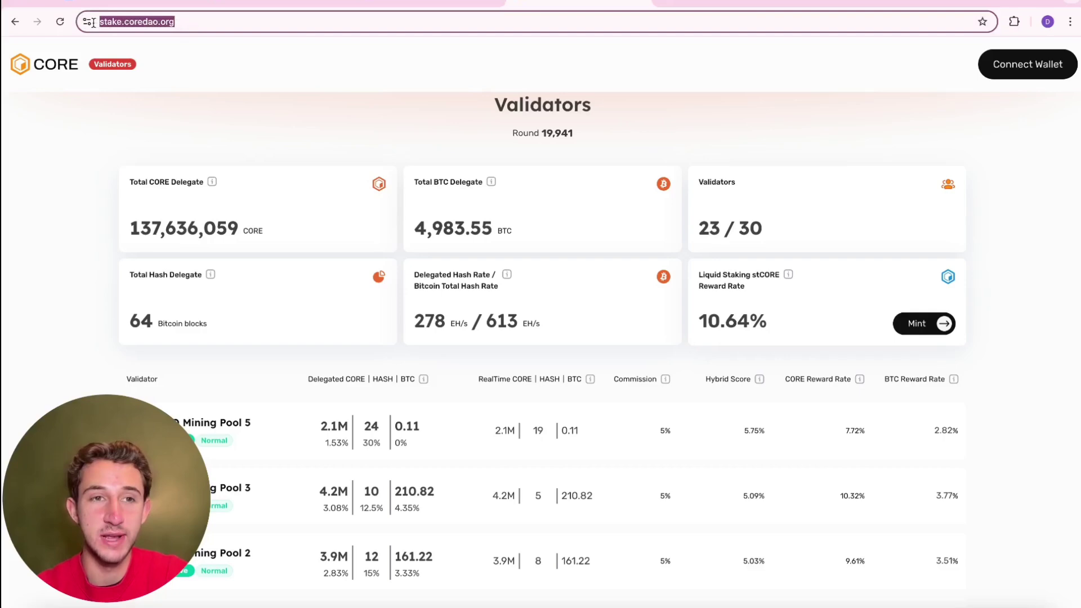
click(209, 80)
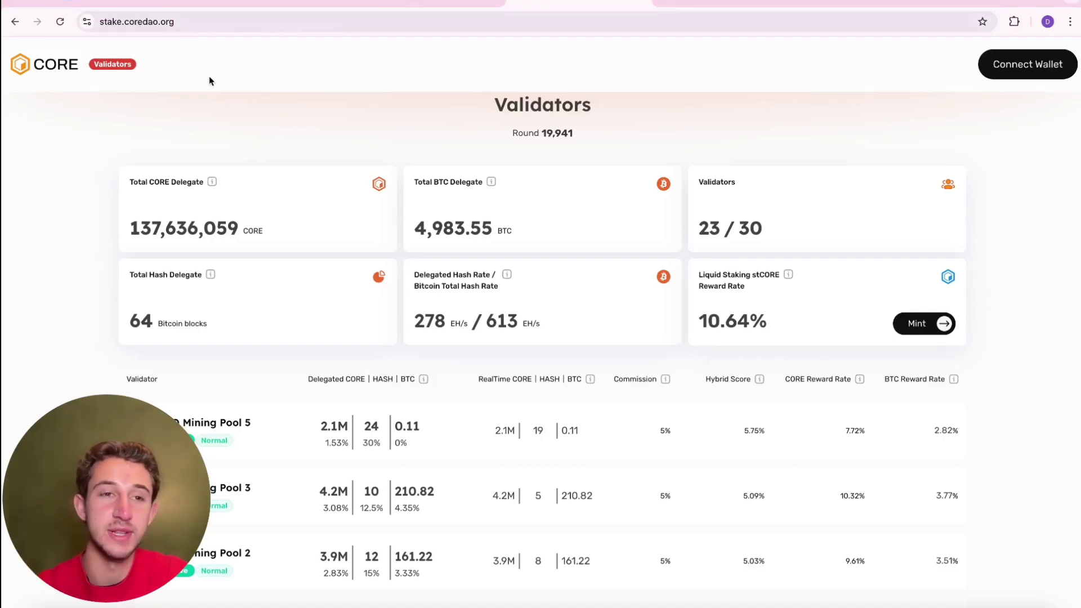
scroll(503, 176, down, 1)
scroll(502, 177, up, 2)
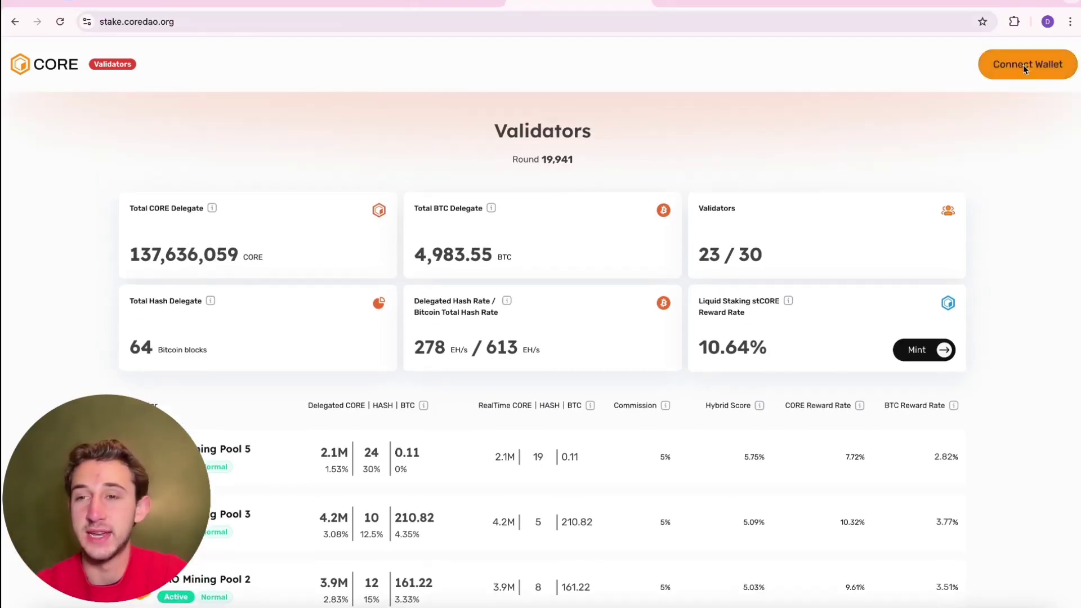
click(1022, 65)
click(541, 344)
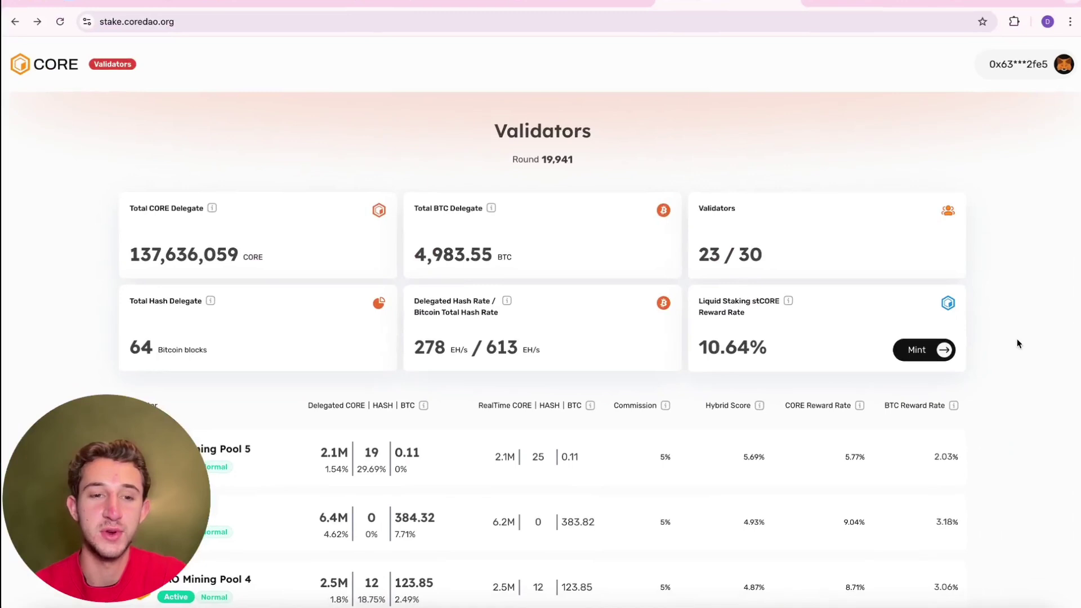
scroll(1017, 338, down, 2)
scroll(1017, 339, down, 1)
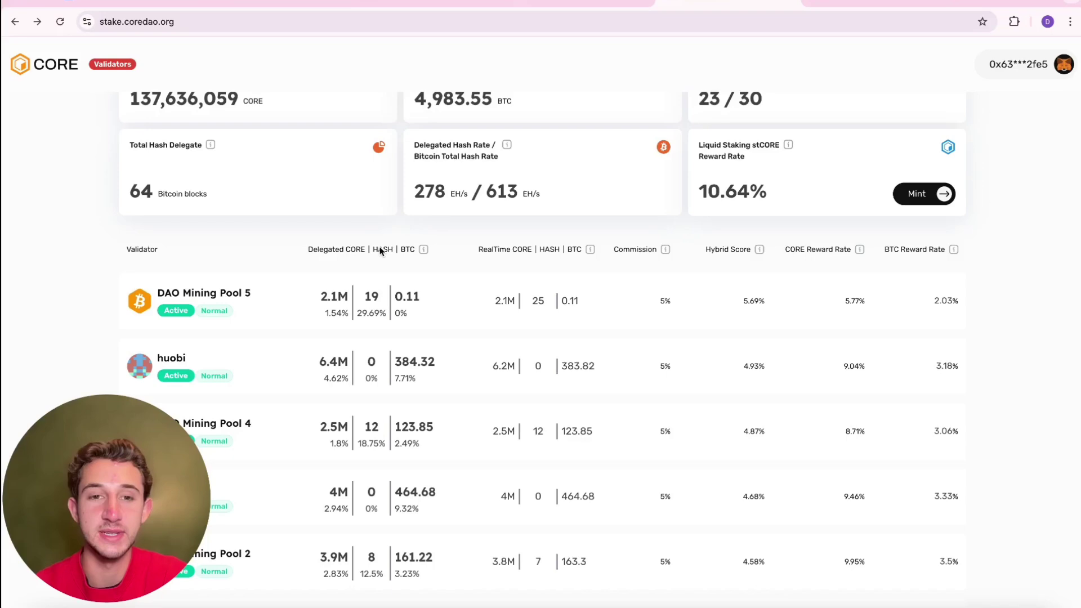
scroll(558, 260, down, 1)
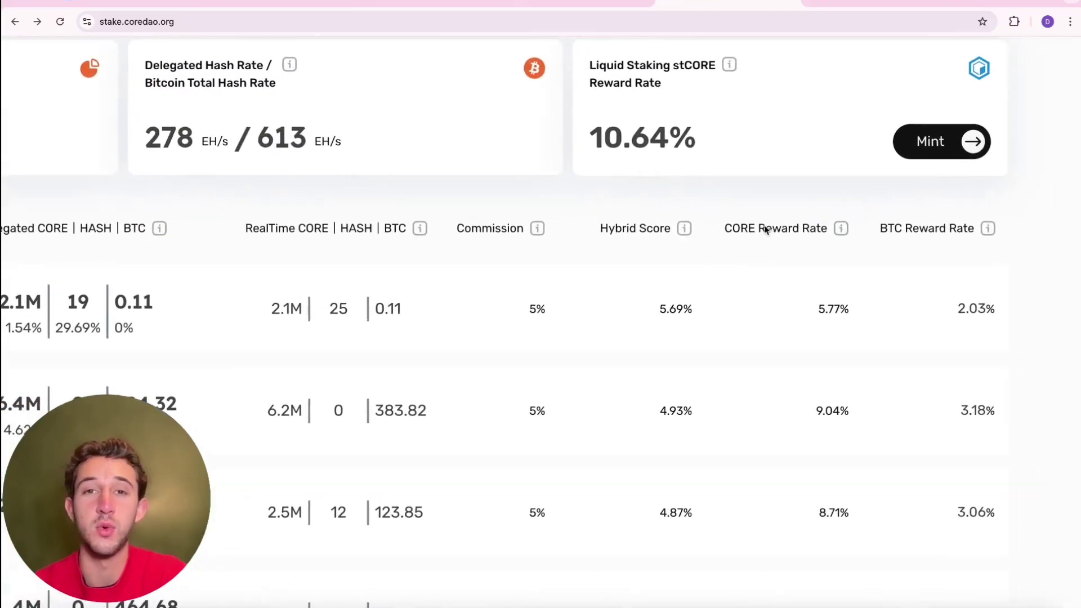
scroll(617, 257, down, 2)
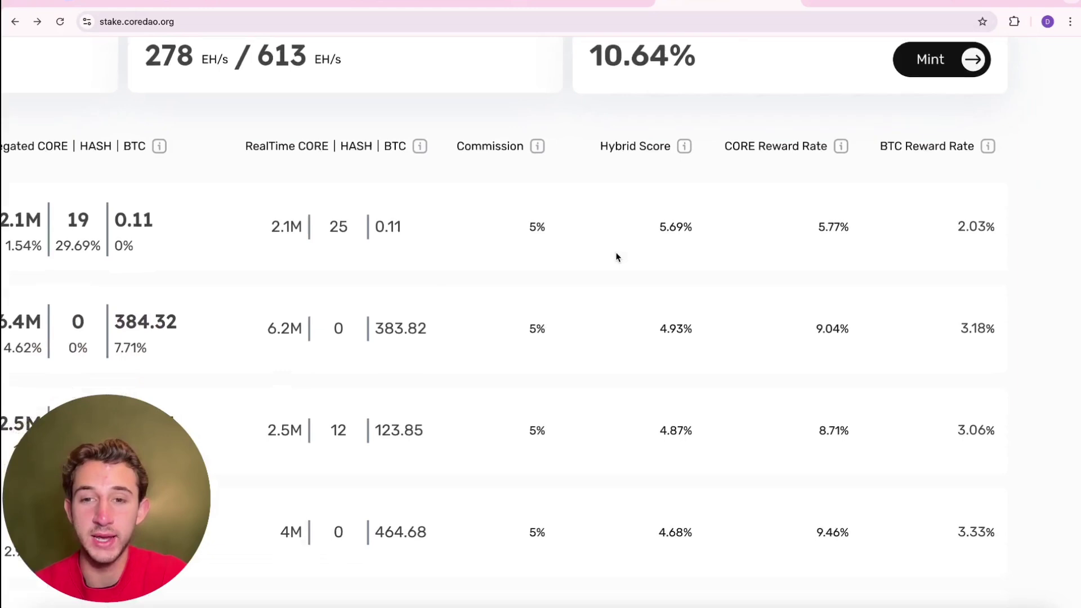
scroll(616, 256, down, 2)
scroll(617, 256, up, 2)
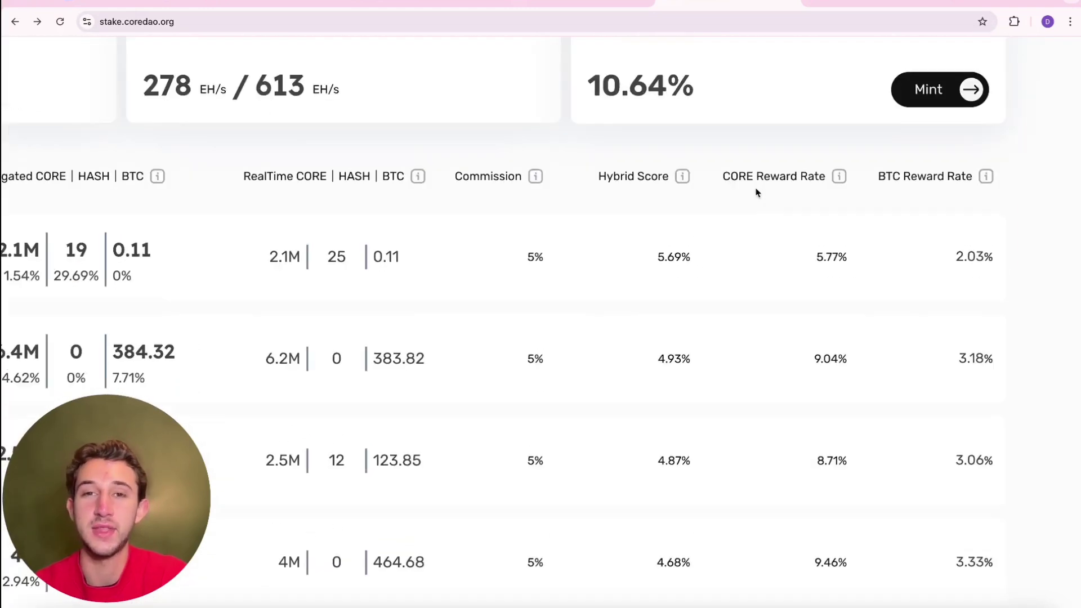
scroll(785, 315, down, 1)
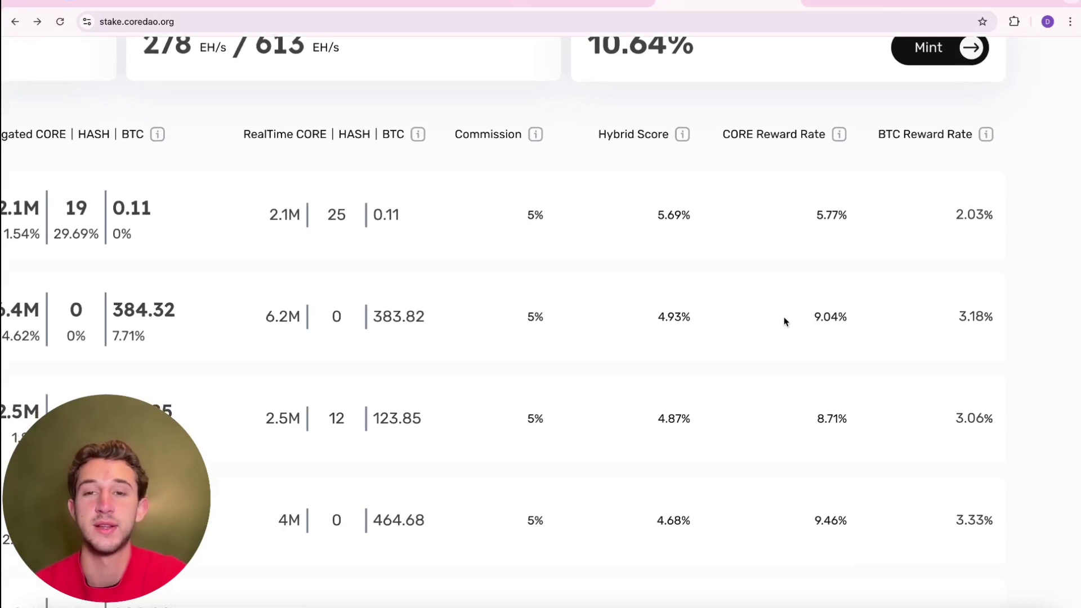
Reset zoom and highlight huobi's 4.93% hybrid score and 9.04% CORE reward rate.
key(ctrl+0)
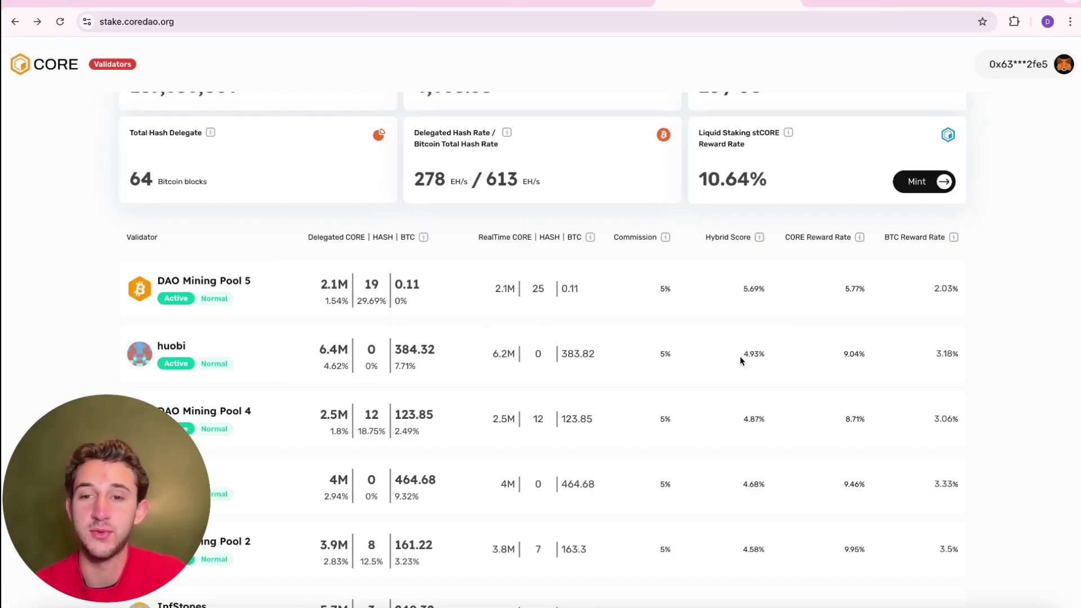
drag(741, 355, 764, 356)
drag(841, 353, 862, 354)
Open the huobi validator and choose to delegate CORE.
click(700, 376)
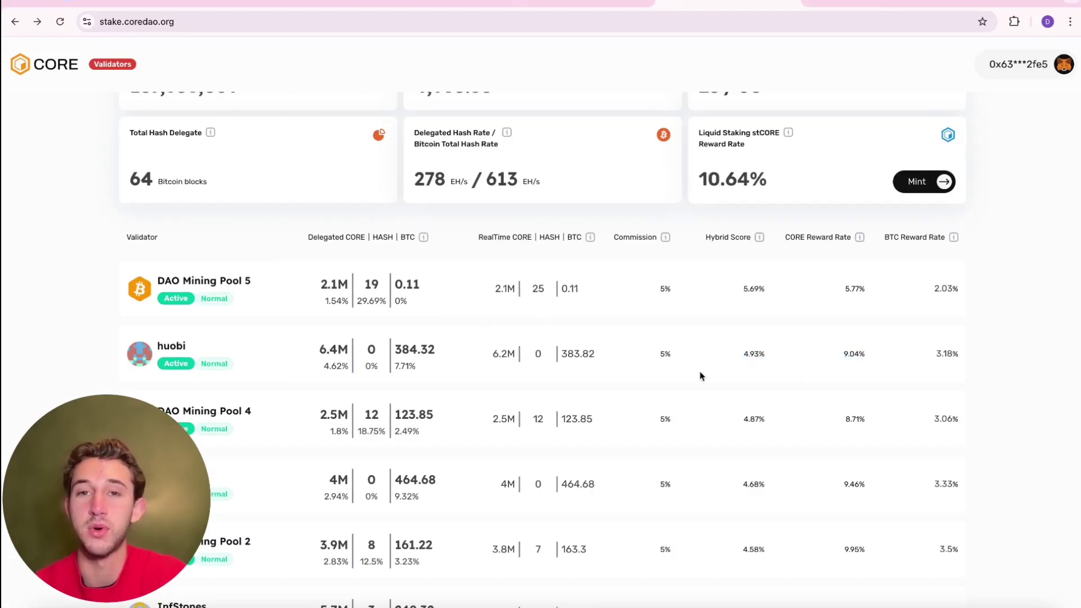
click(169, 348)
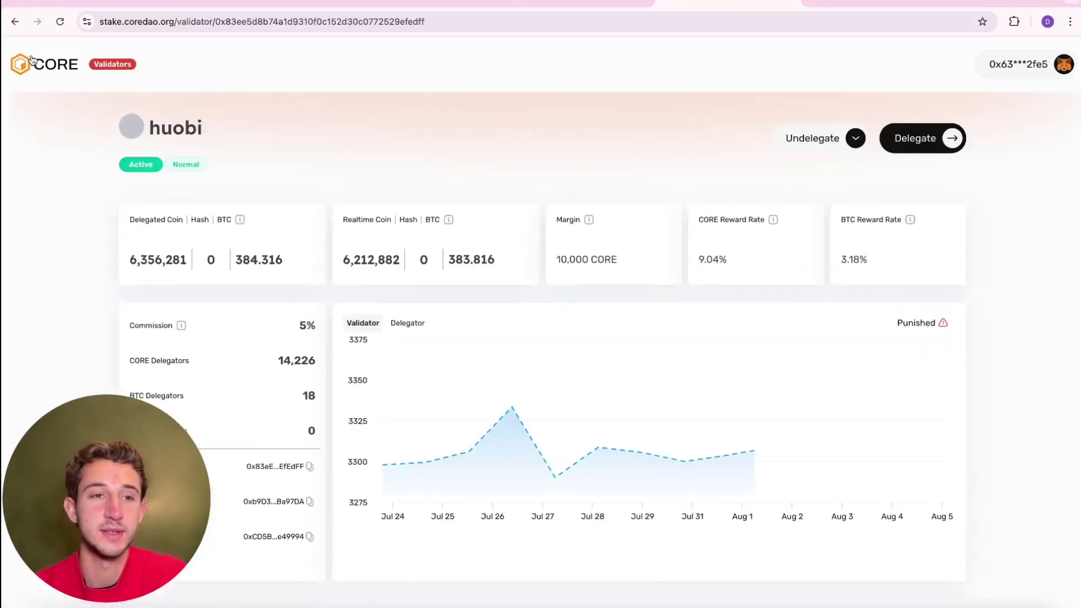
click(924, 134)
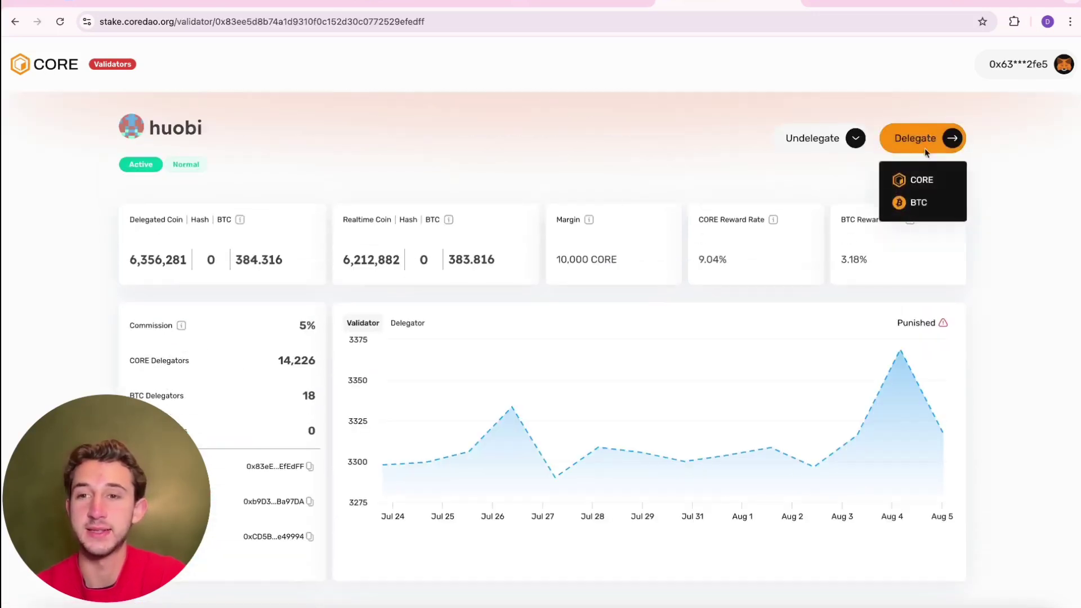
click(913, 183)
click(455, 209)
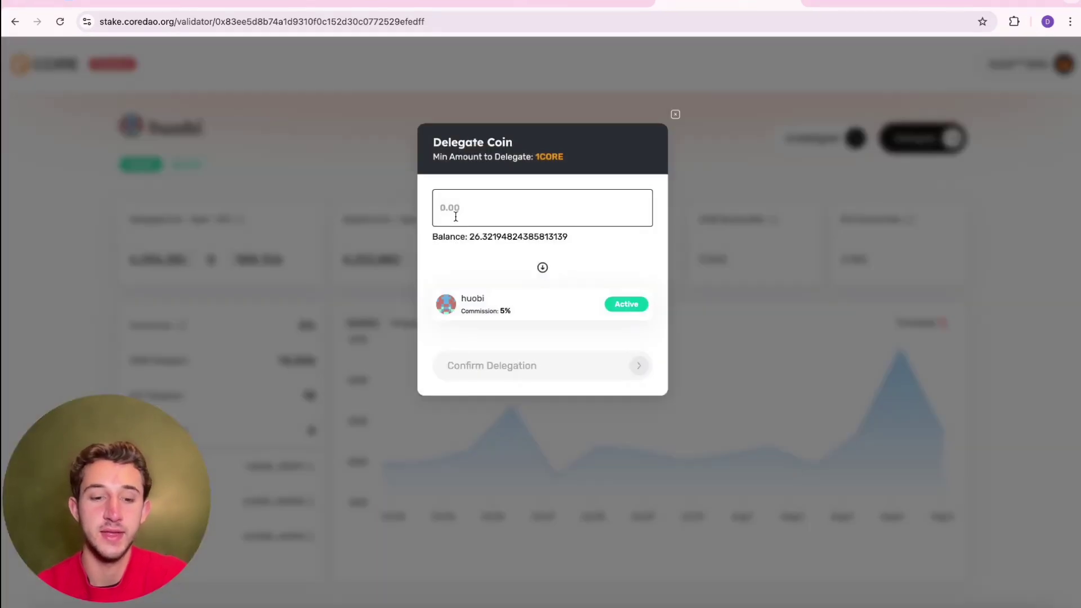
text(25)
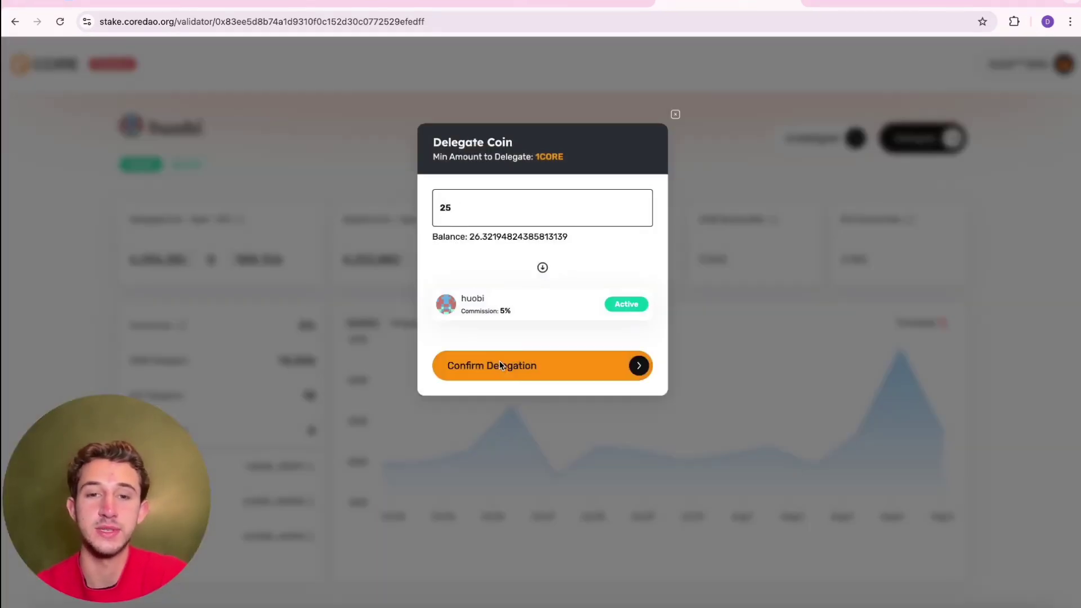
Submit the 25 CORE delegation and approve it in MetaMask.
click(540, 368)
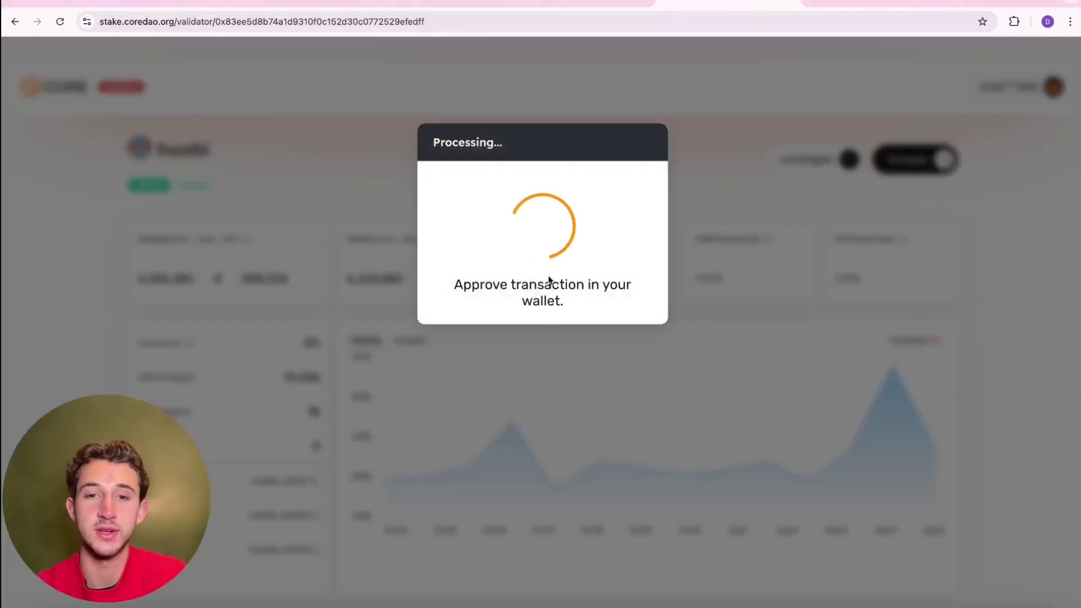
click(1024, 346)
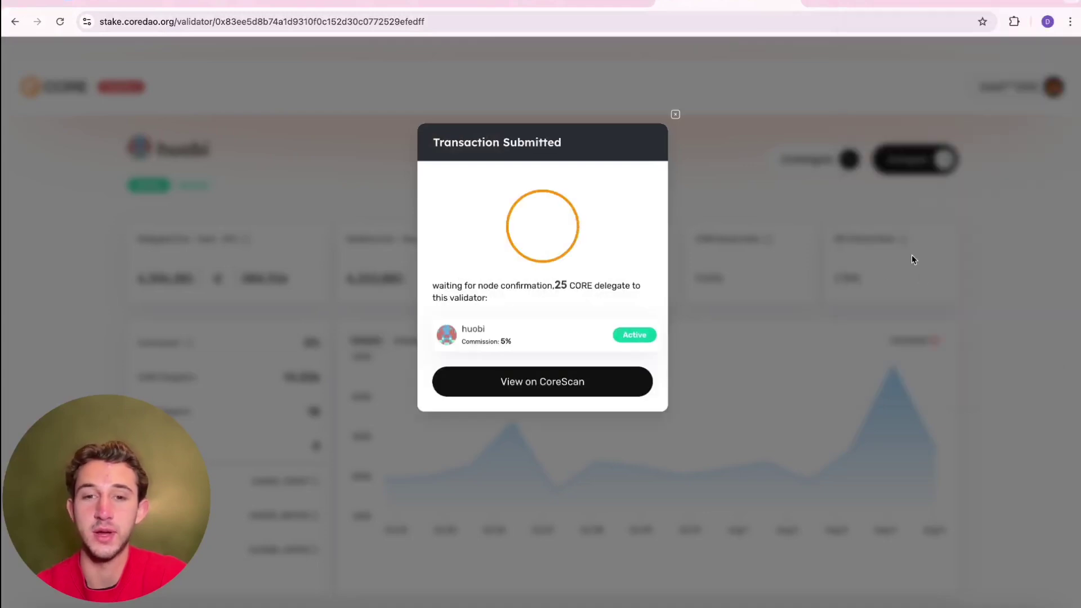
drag(433, 143, 563, 141)
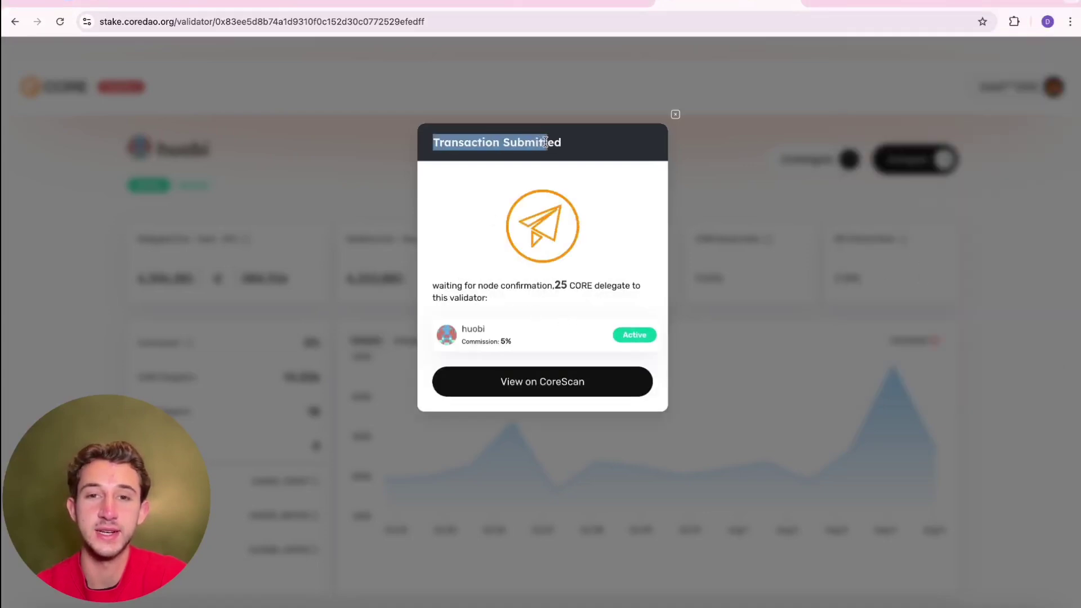
click(540, 253)
View the delegation on CoreScan, then return to Core DAO and dismiss the success message.
click(542, 382)
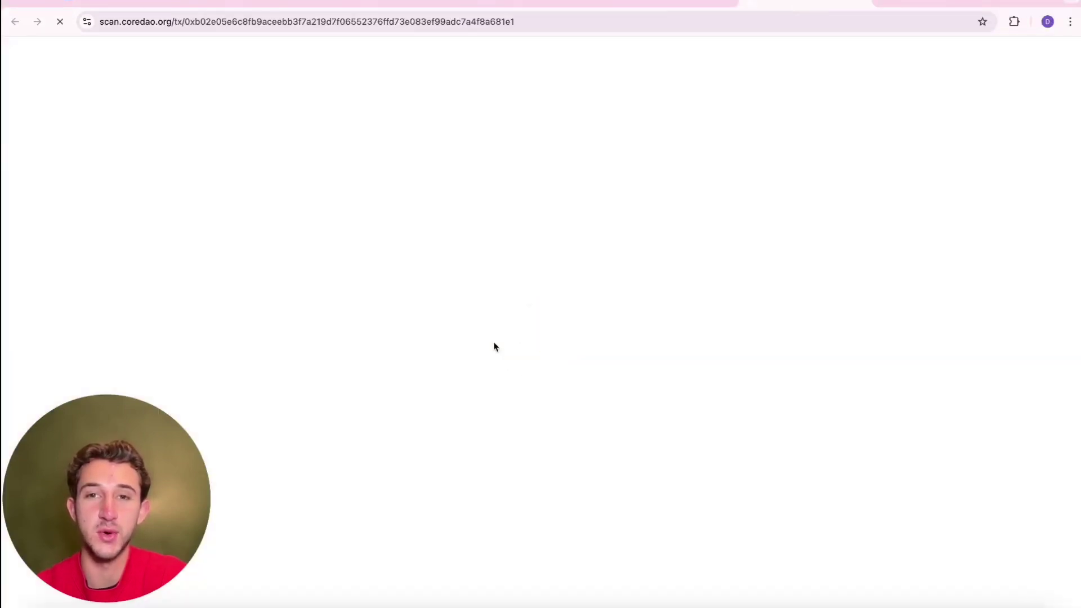
scroll(65, 345, down, 1)
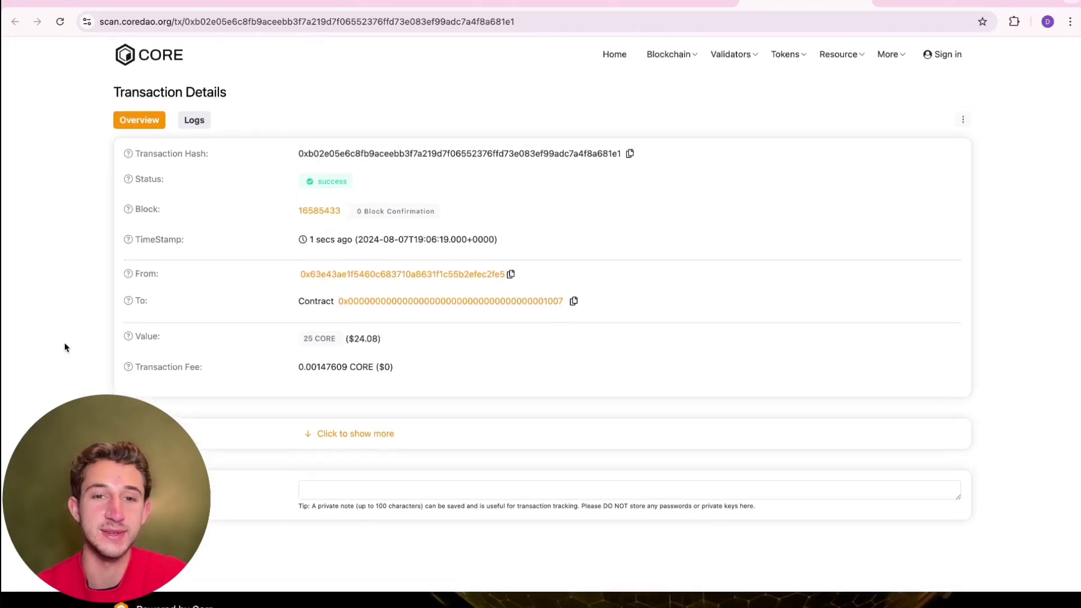
key(ctrl+shift+Tab)
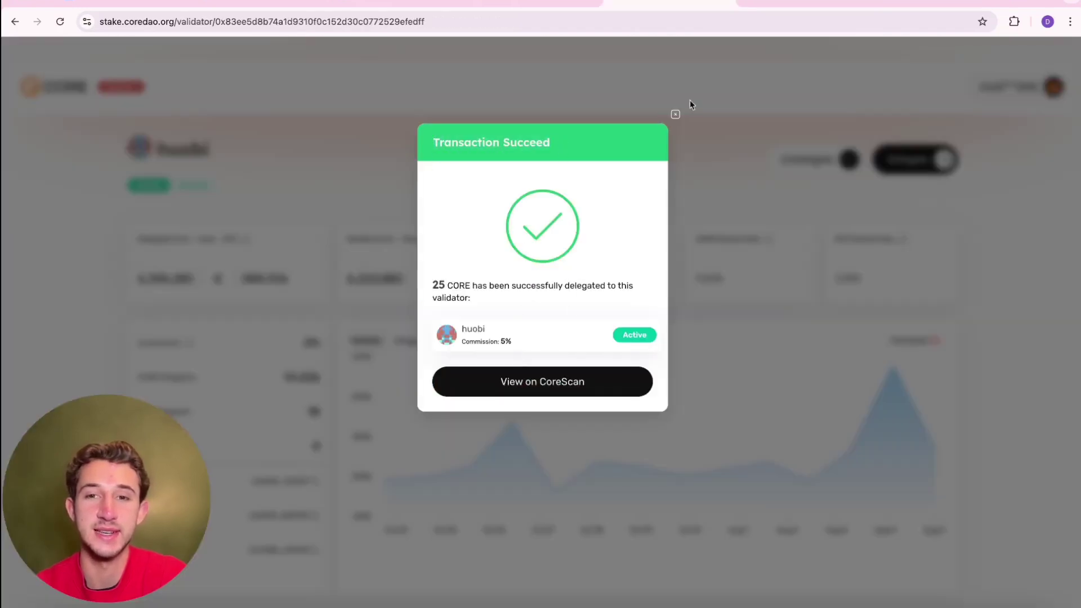
click(675, 114)
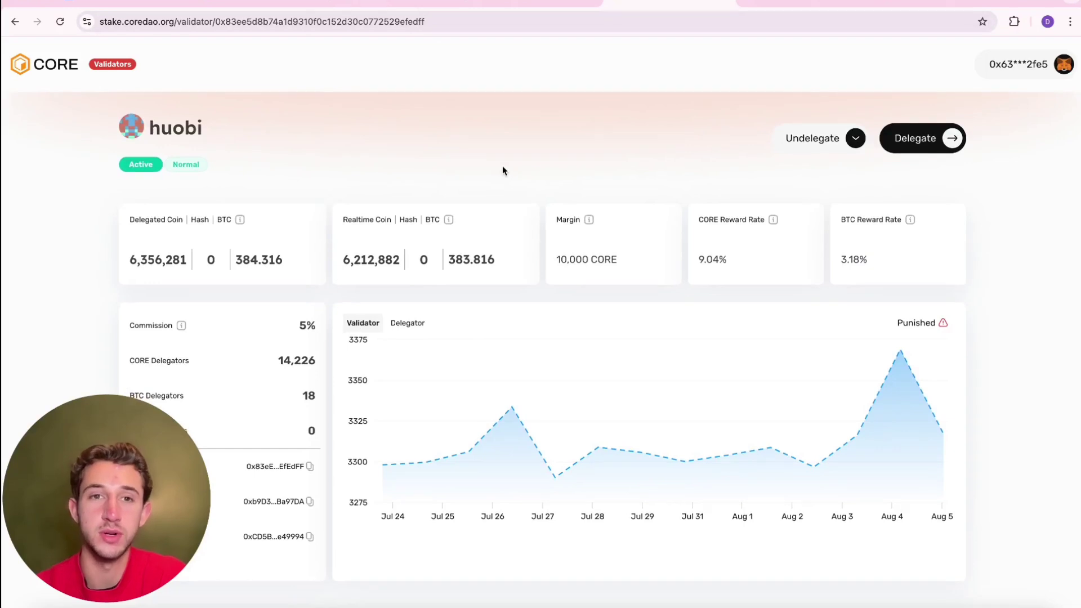
Highlight and dismiss the address bar on the Delegator overview showing 50 CORE for huobi.
double_click(203, 21)
drag(188, 22, 95, 21)
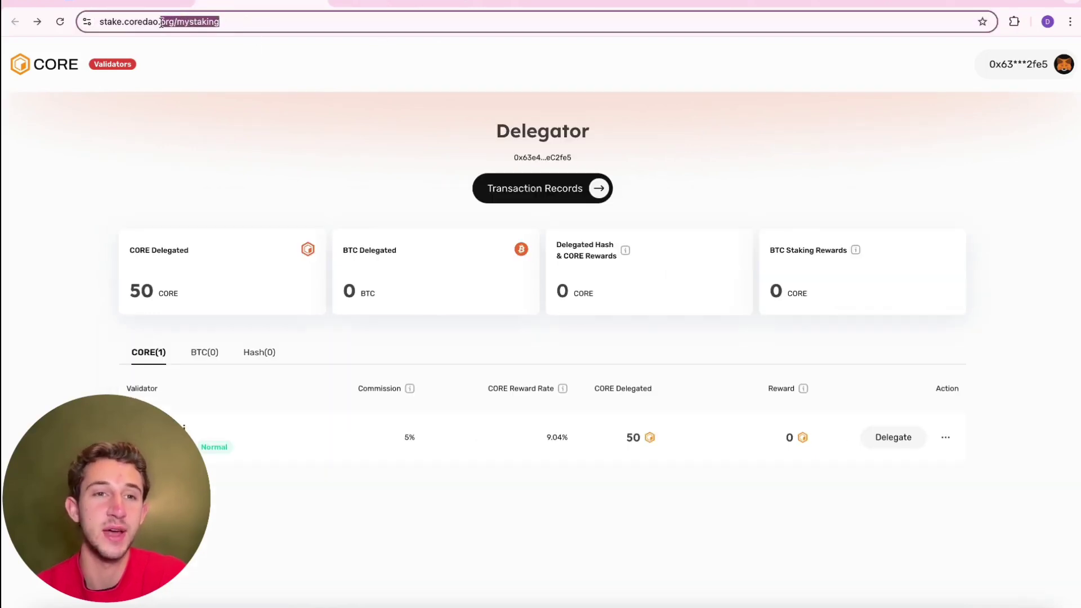
click(259, 64)
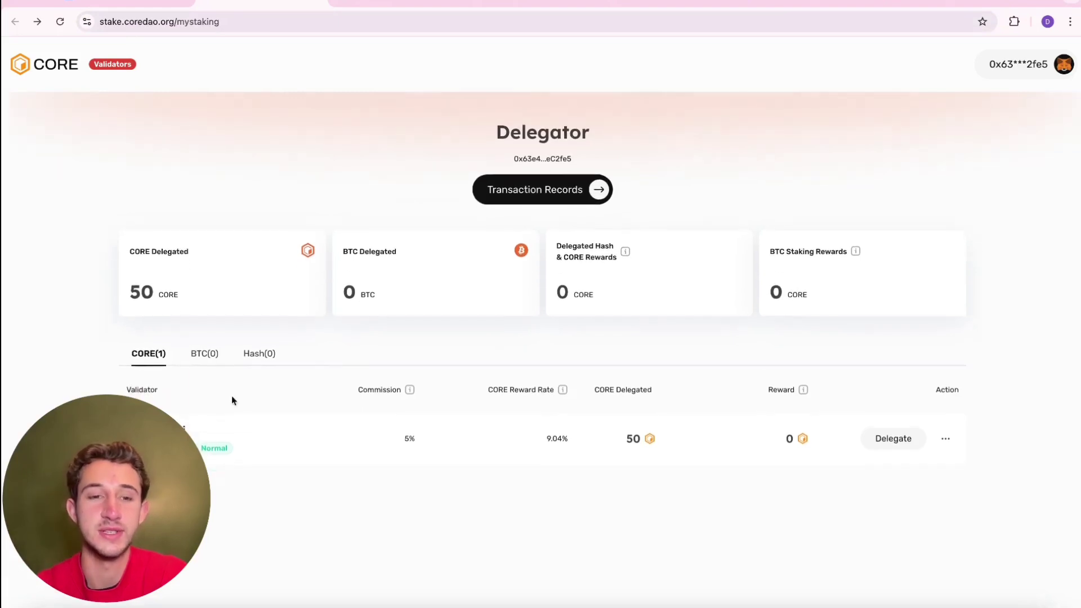
scroll(231, 395, down, 1)
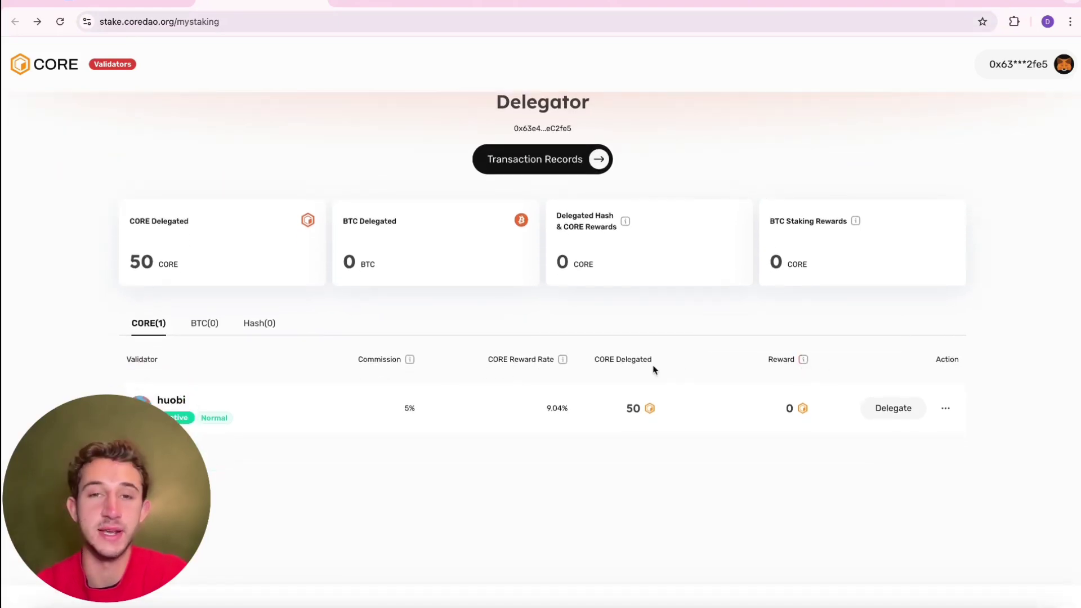
Open the wallet's Staking Records and view its Claim records, which show no data yet.
click(549, 159)
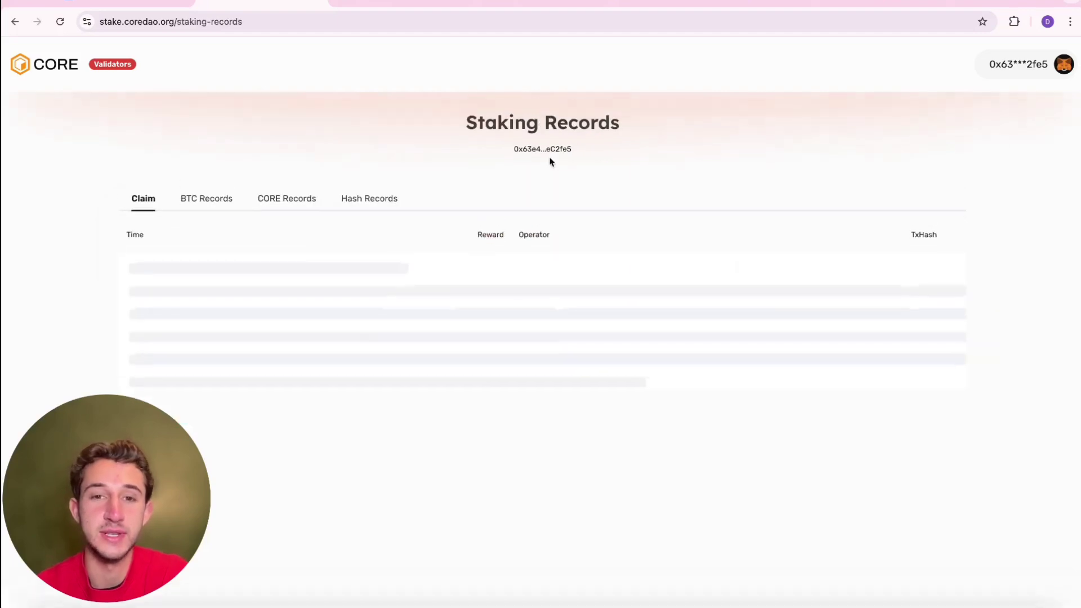
click(143, 207)
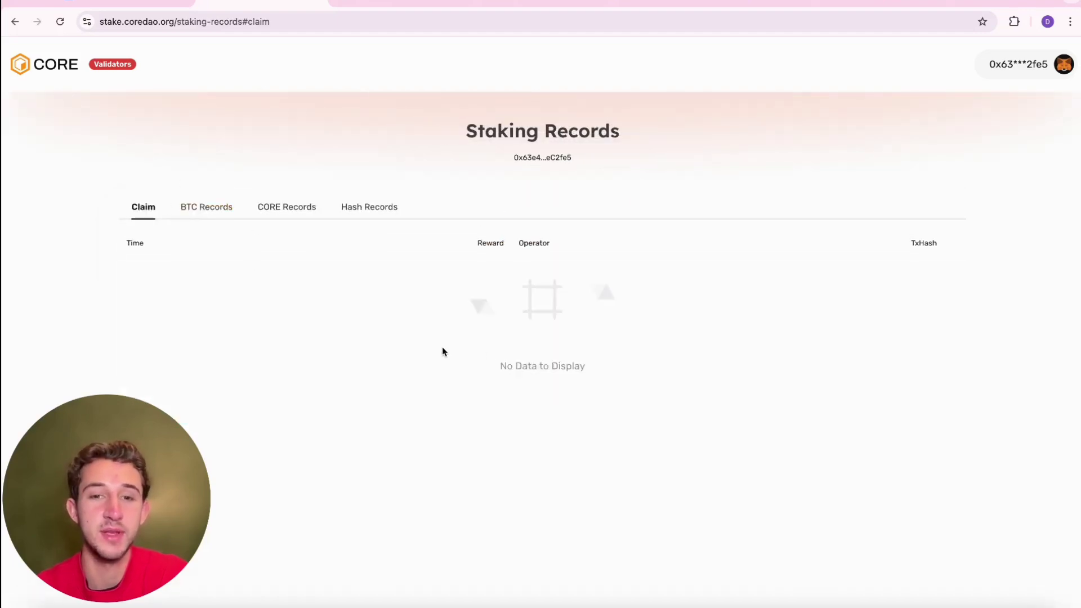